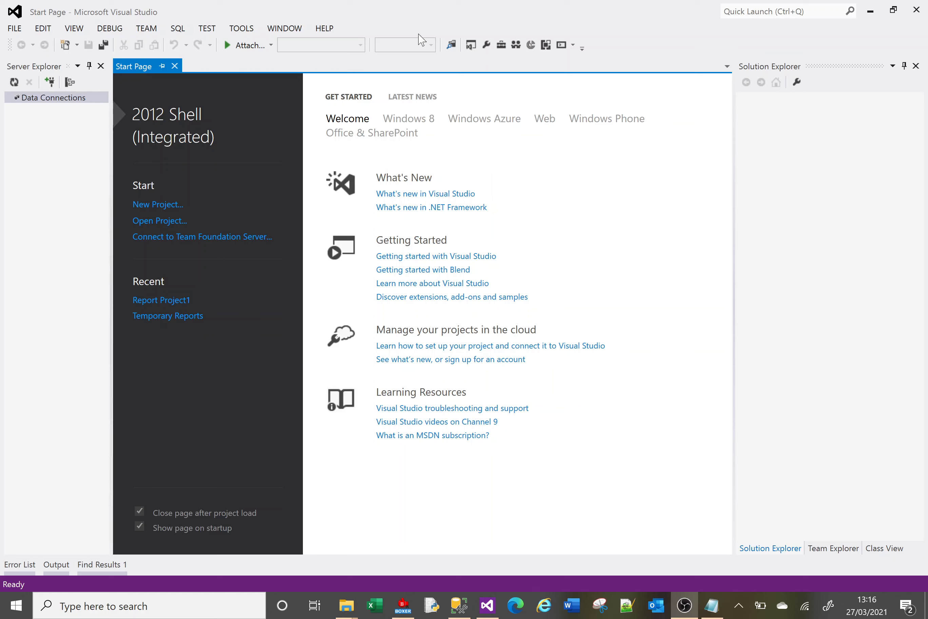
# Review the Visual Studio version and installed products in its About information, and close it again.
pyautogui.click(373, 15)
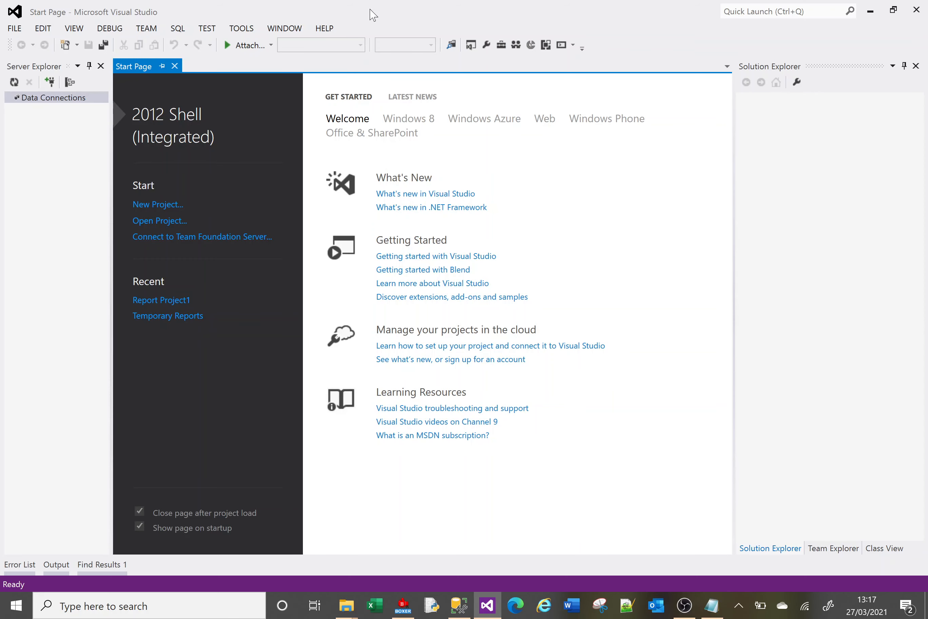
pyautogui.click(325, 29)
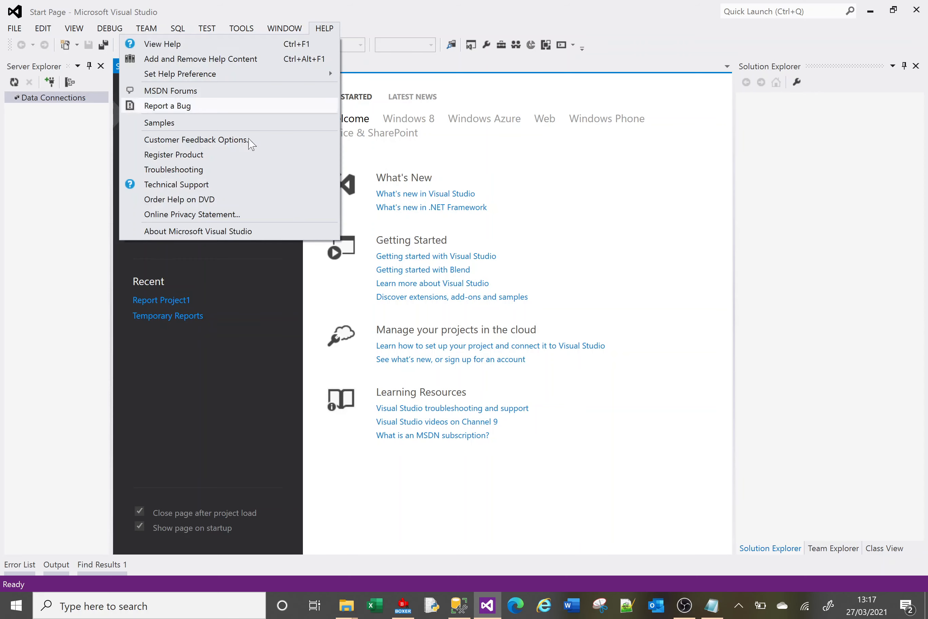
pyautogui.click(233, 235)
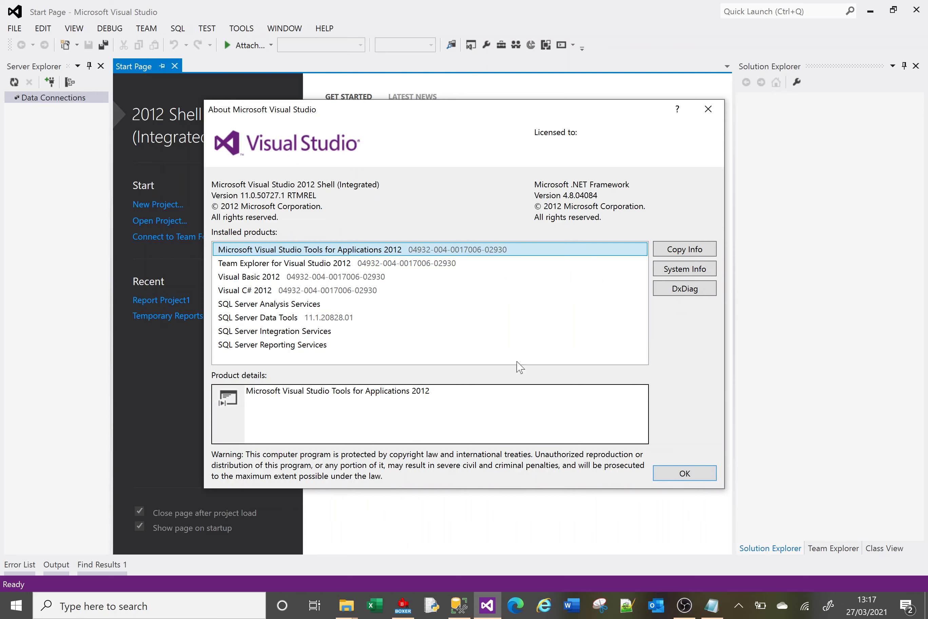
pyautogui.click(681, 472)
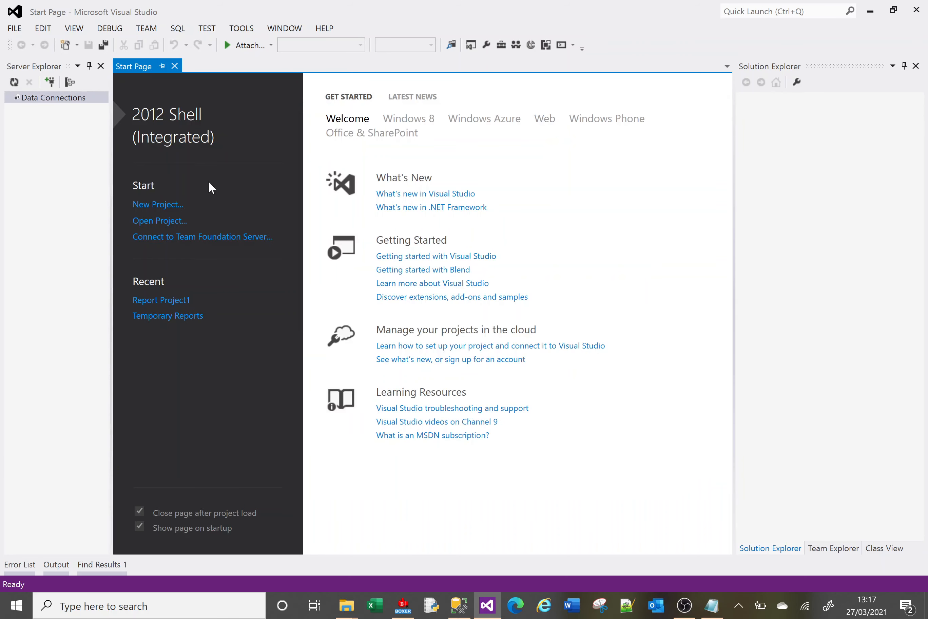
# Start a new project from the Reporting Services templates and choose the empty Report Server Project template.
pyautogui.click(15, 29)
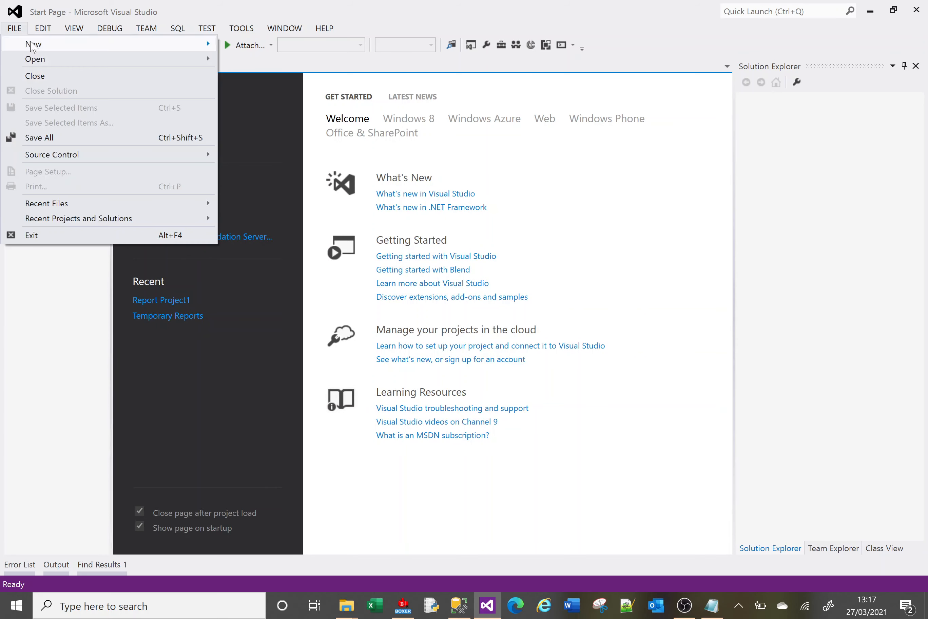
pyautogui.moveTo(33, 47)
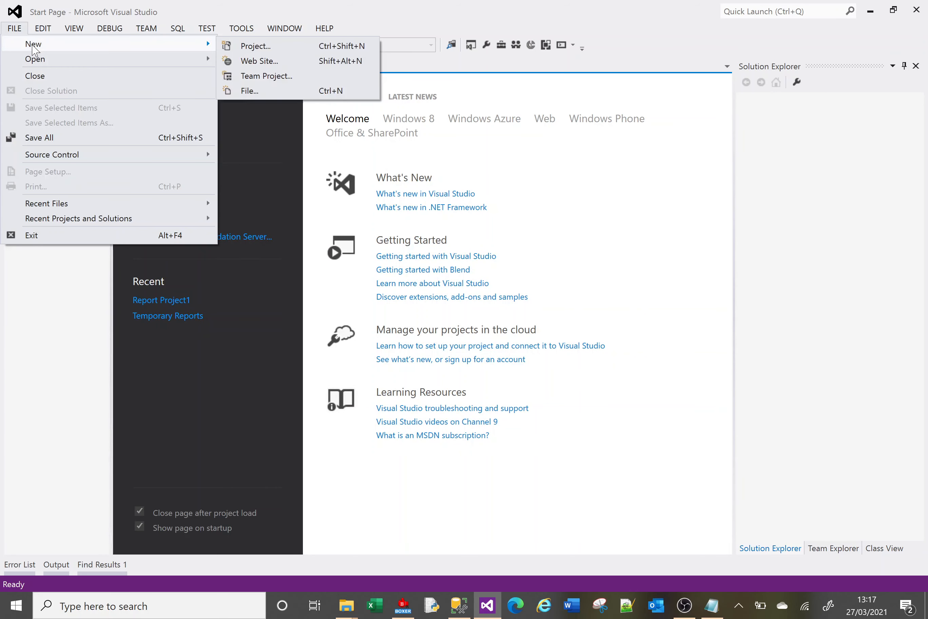
pyautogui.click(255, 47)
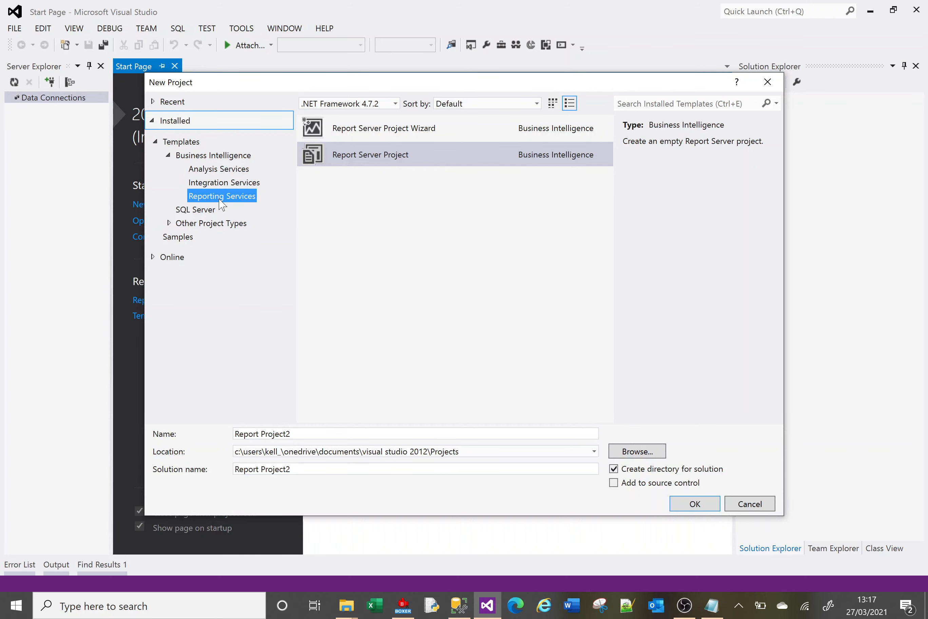
pyautogui.click(398, 126)
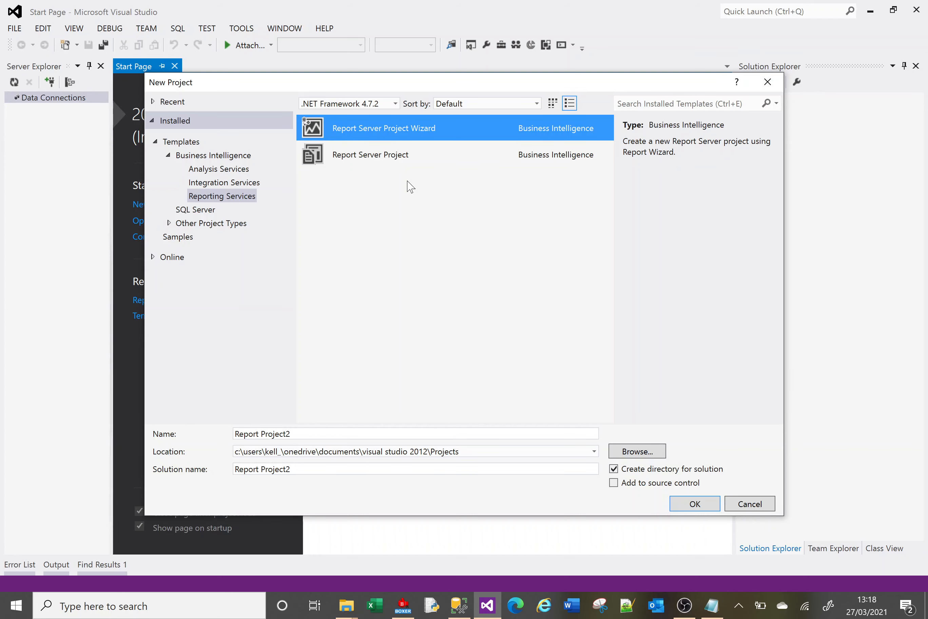
pyautogui.click(390, 158)
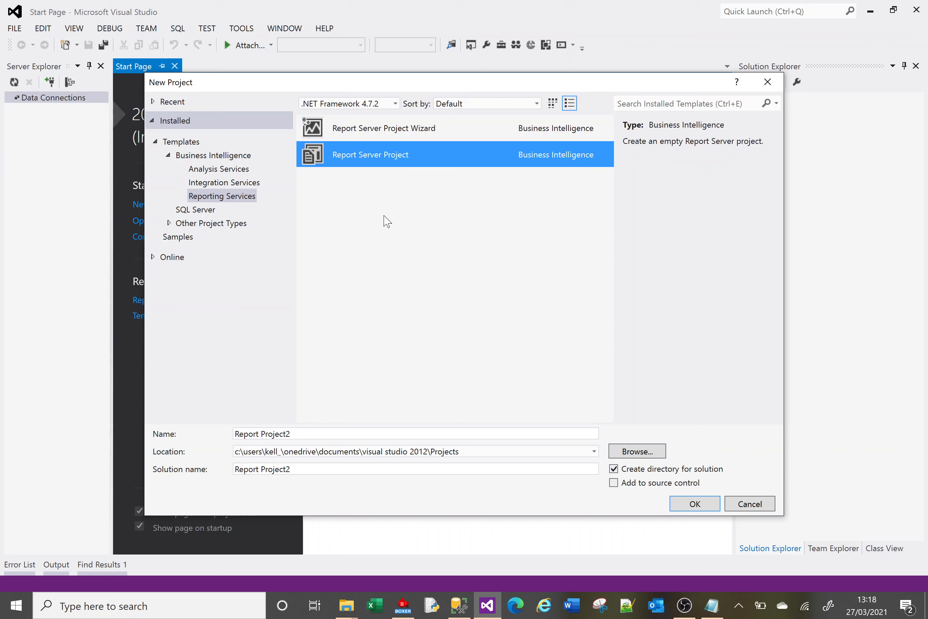
# Name the project and its solution "Training reports" and create it in the default location.
pyautogui.moveTo(296, 433); pyautogui.dragTo(235, 433)
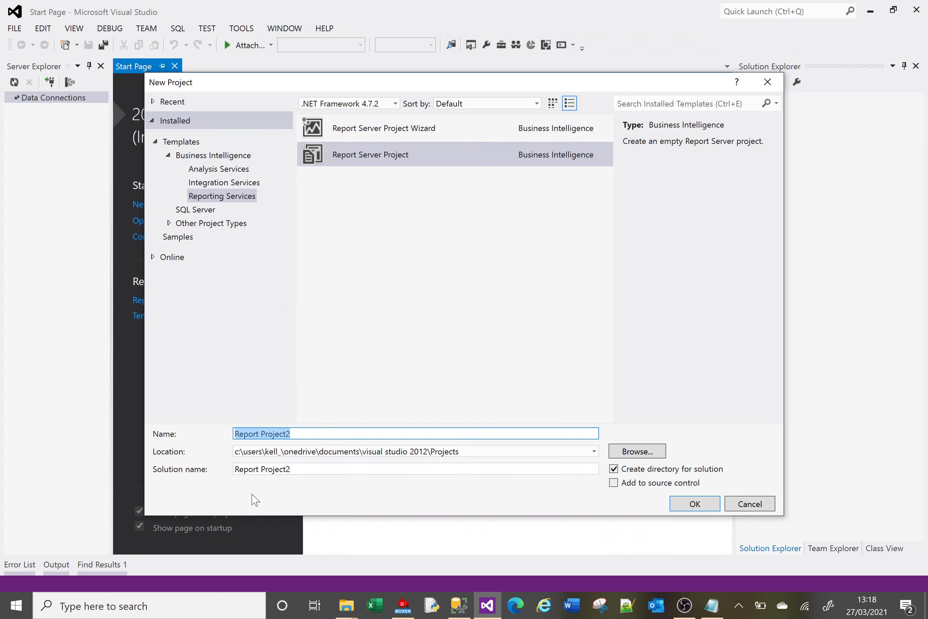
pyautogui.write('Traininag')
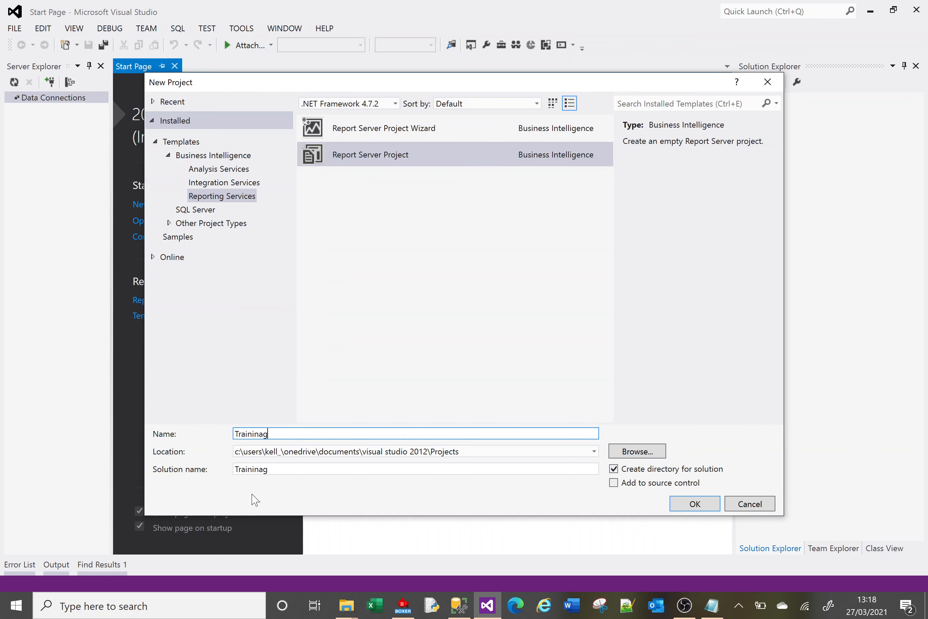
pyautogui.press('BackSpace')
pyautogui.press('BackSpace')
pyautogui.write('g reports')
pyautogui.click(694, 504)
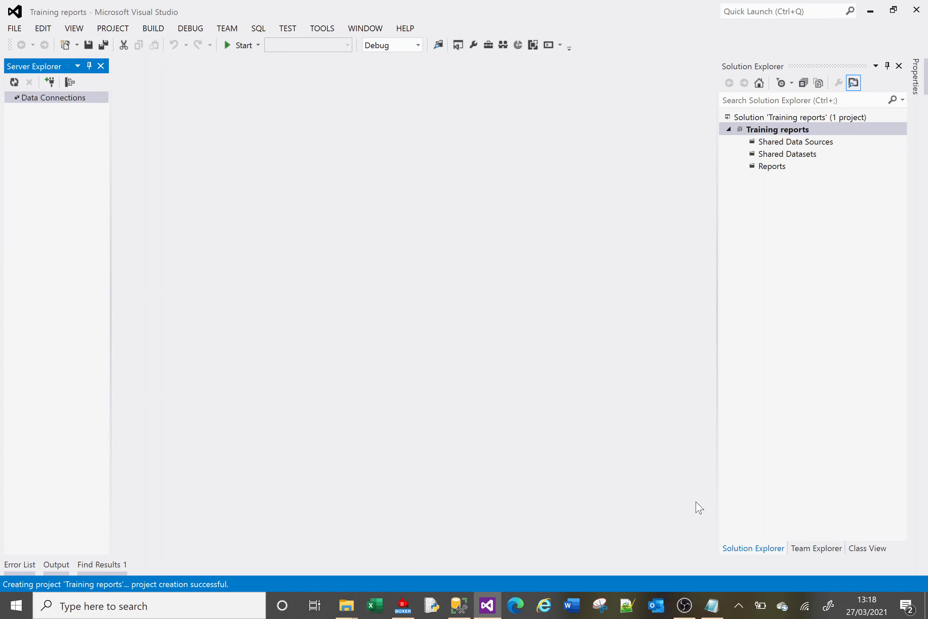
# Try auto-hiding Solution Explorer, reopen it from the window edge and pin it back in place.
pyautogui.click(887, 66)
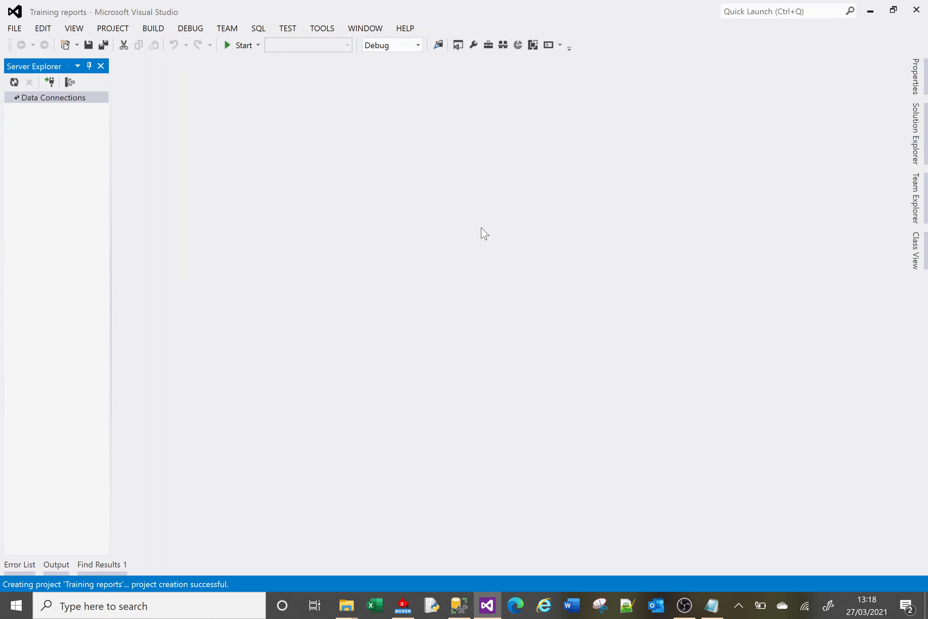
pyautogui.click(917, 135)
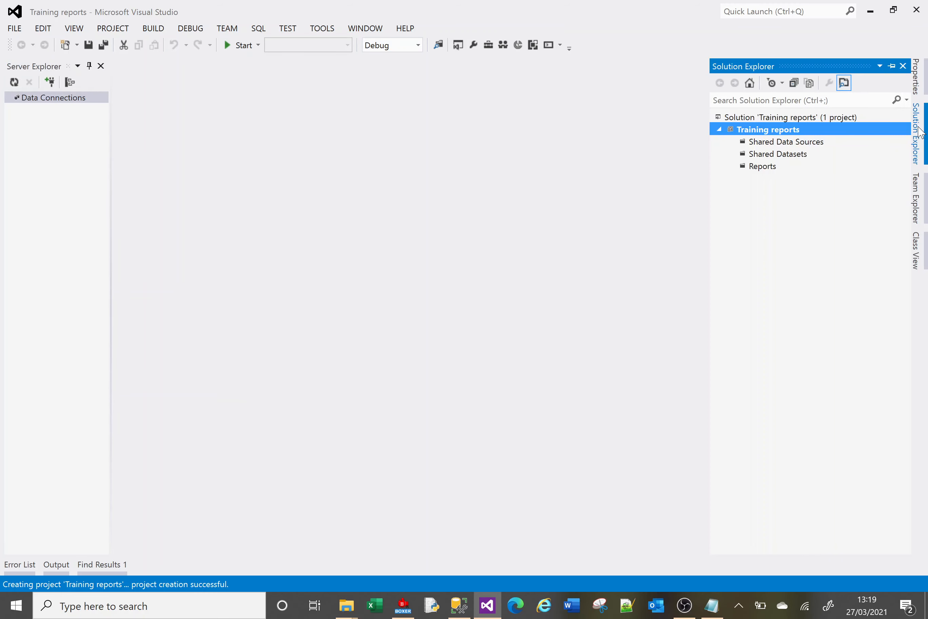
pyautogui.click(891, 66)
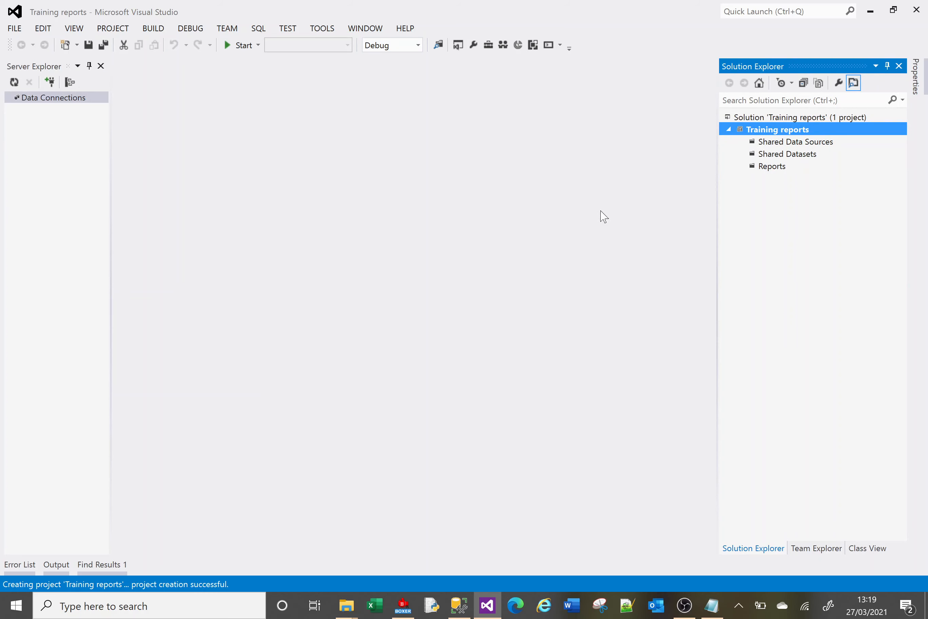
pyautogui.click(82, 31)
pyautogui.click(888, 66)
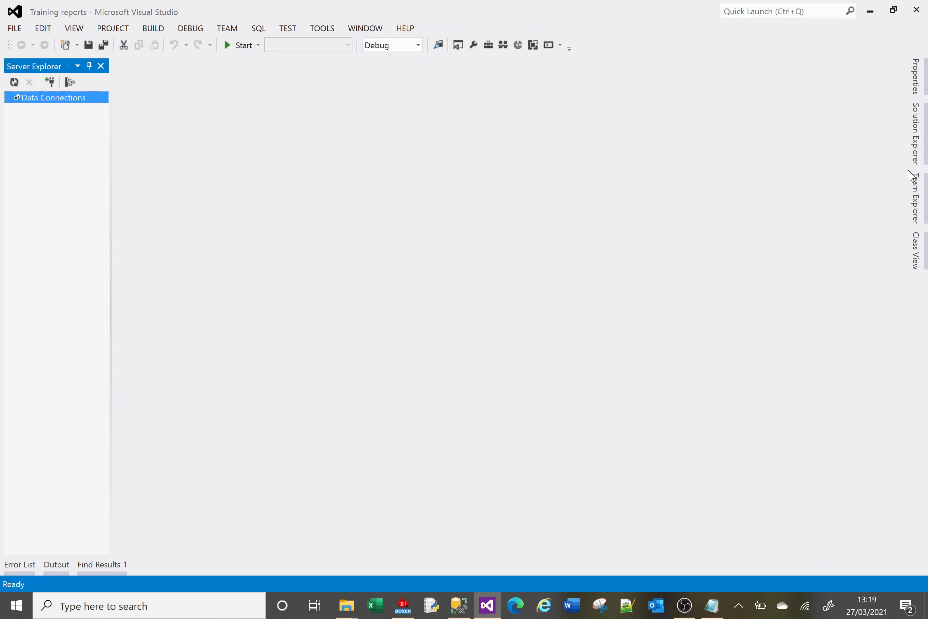
pyautogui.click(914, 144)
pyautogui.click(892, 66)
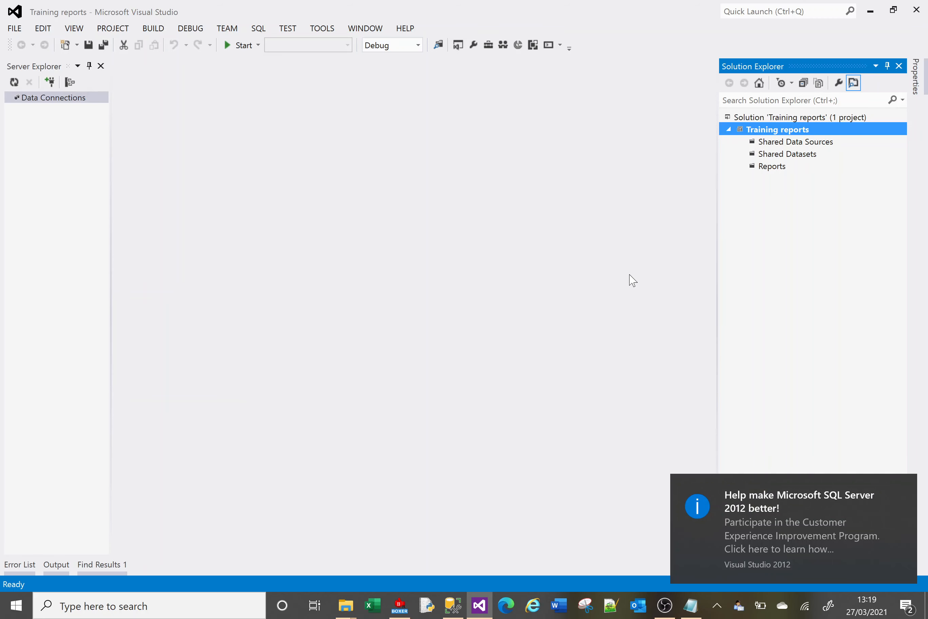
# Dismiss the SQL Server notification and go through the project's Shared Data Sources, Shared Datasets and Reports folders.
pyautogui.click(903, 488)
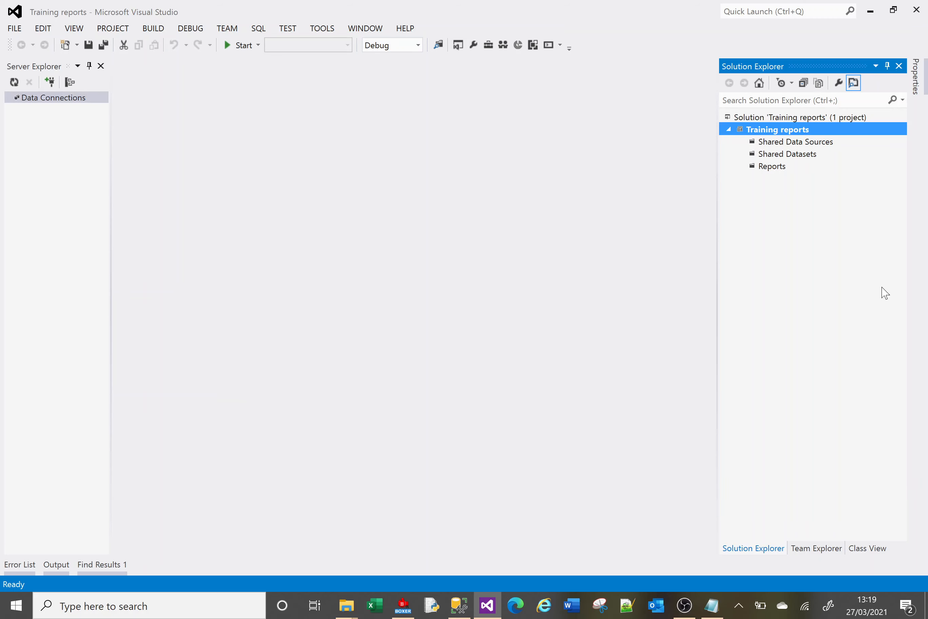
pyautogui.click(791, 147)
pyautogui.click(792, 158)
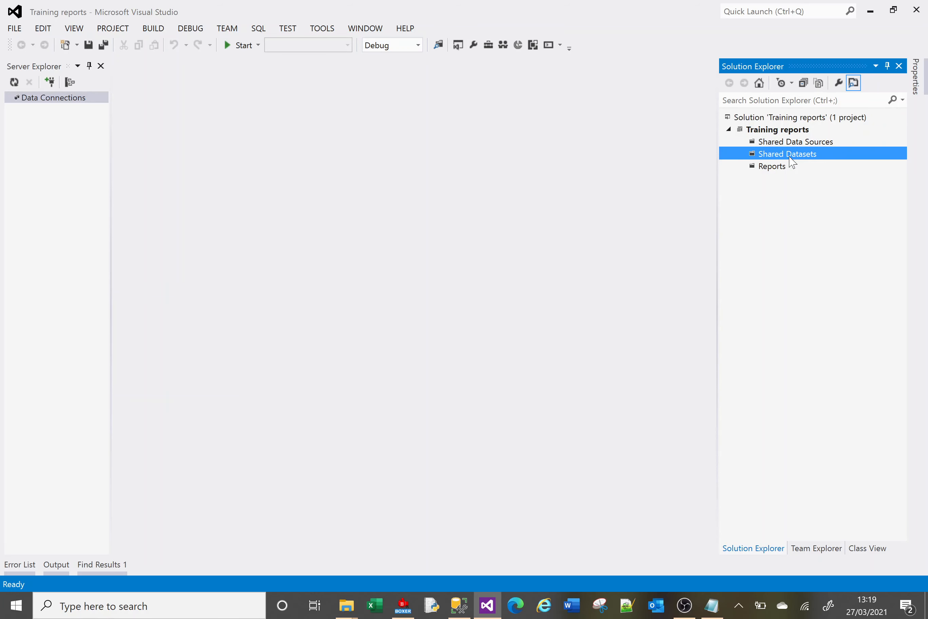
pyautogui.click(775, 168)
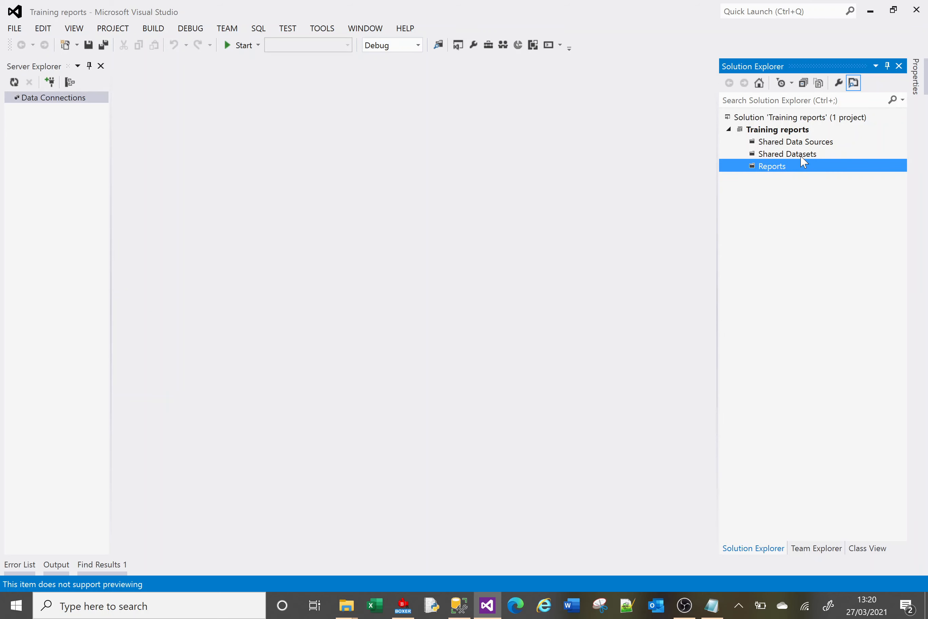
# Add a new empty report named "Introduction Report.rdl" to the project's Reports folder.
pyautogui.rightClick(777, 171)
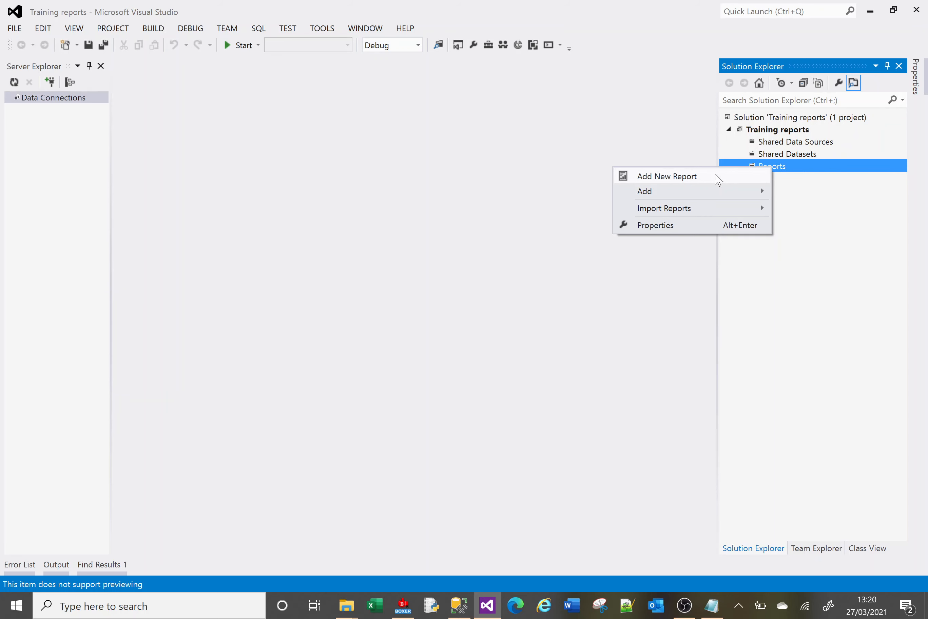
pyautogui.moveTo(670, 195)
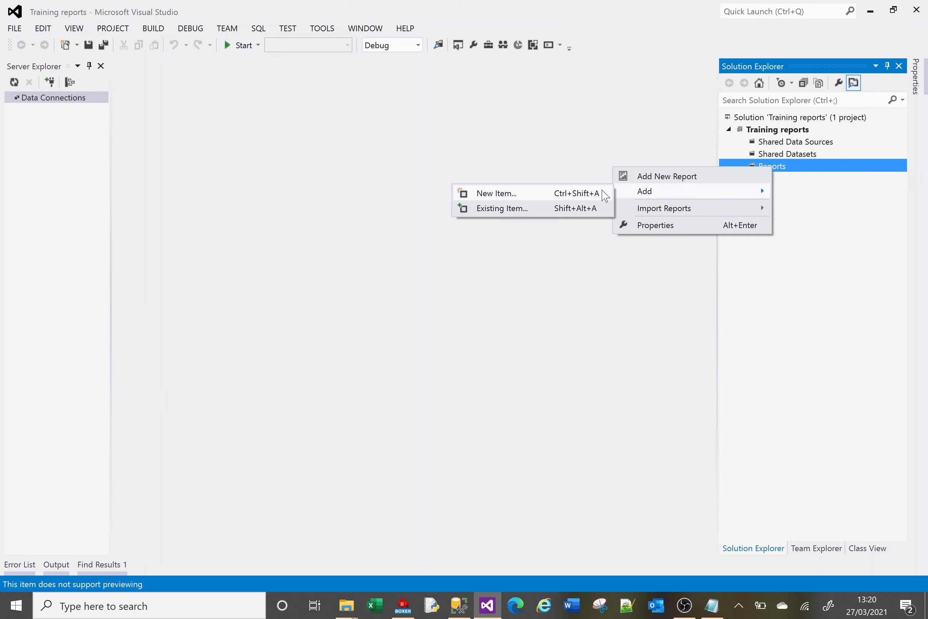
pyautogui.click(581, 195)
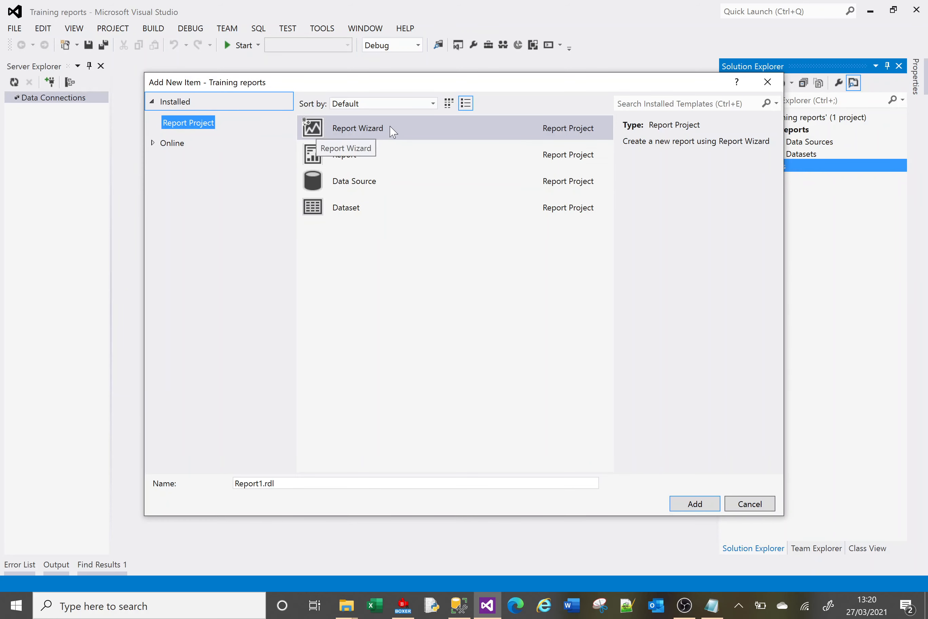
pyautogui.click(372, 153)
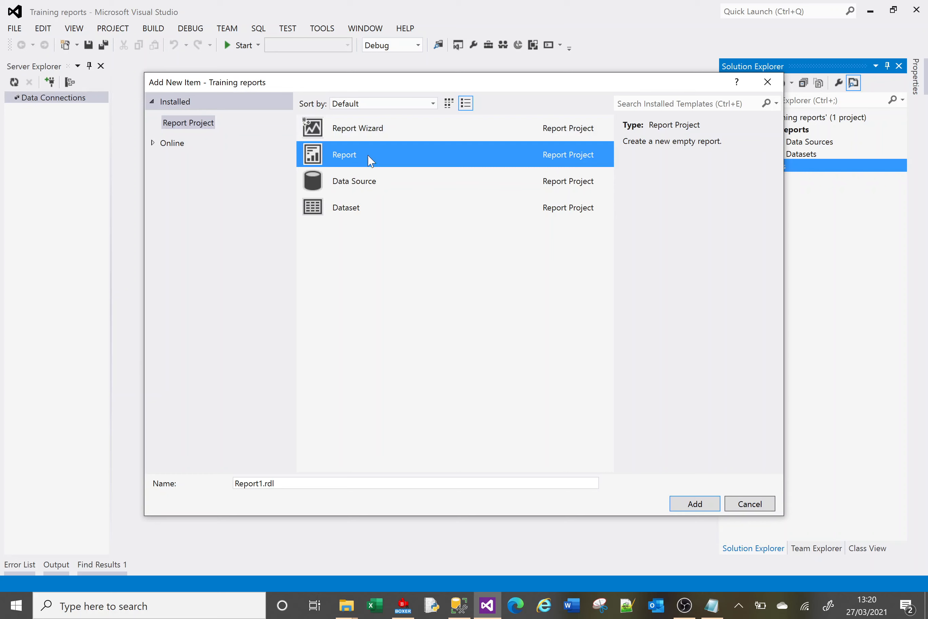
pyautogui.click(262, 483)
pyautogui.moveTo(262, 483); pyautogui.dragTo(211, 491)
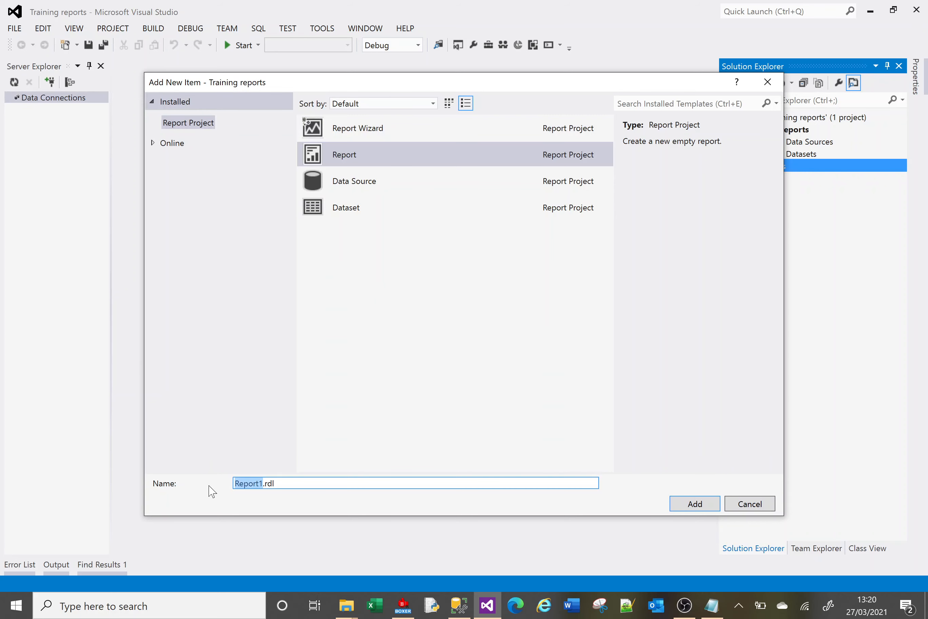
pyautogui.write('Introduction Report')
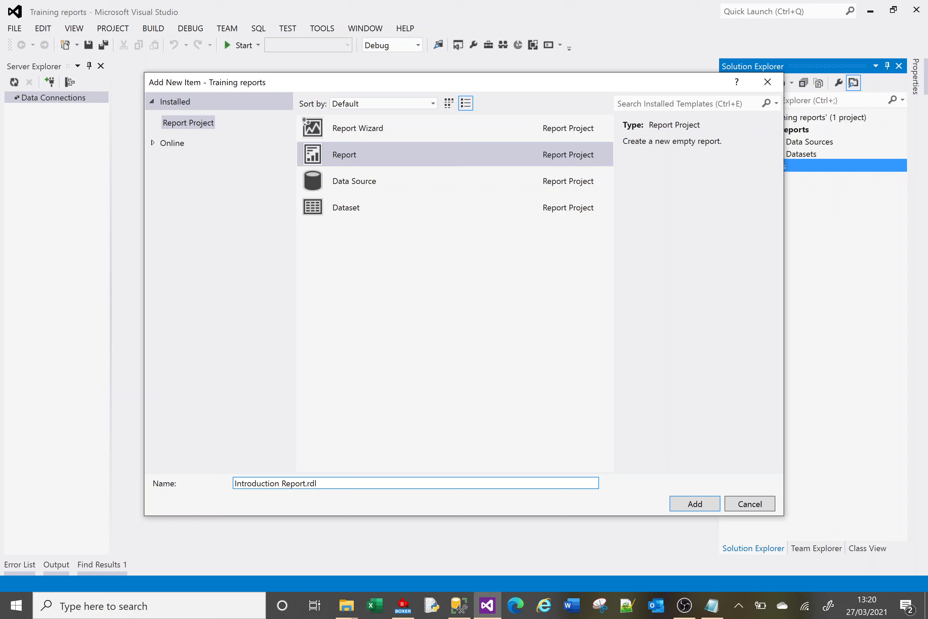
pyautogui.click(694, 503)
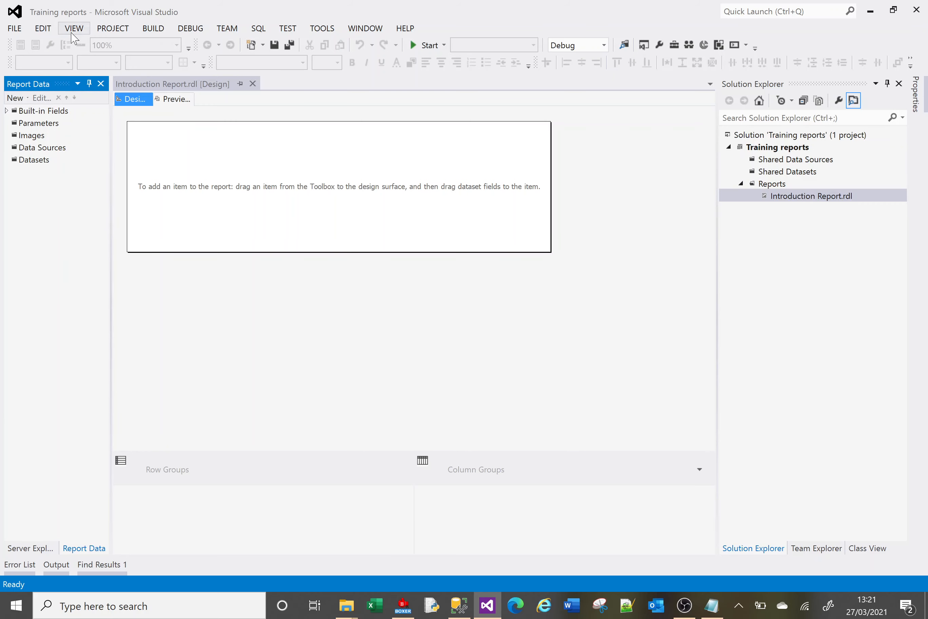
# Examine which toolbars are enabled for the report designer, leaving the selection as it is.
pyautogui.click(74, 29)
pyautogui.moveTo(73, 339)
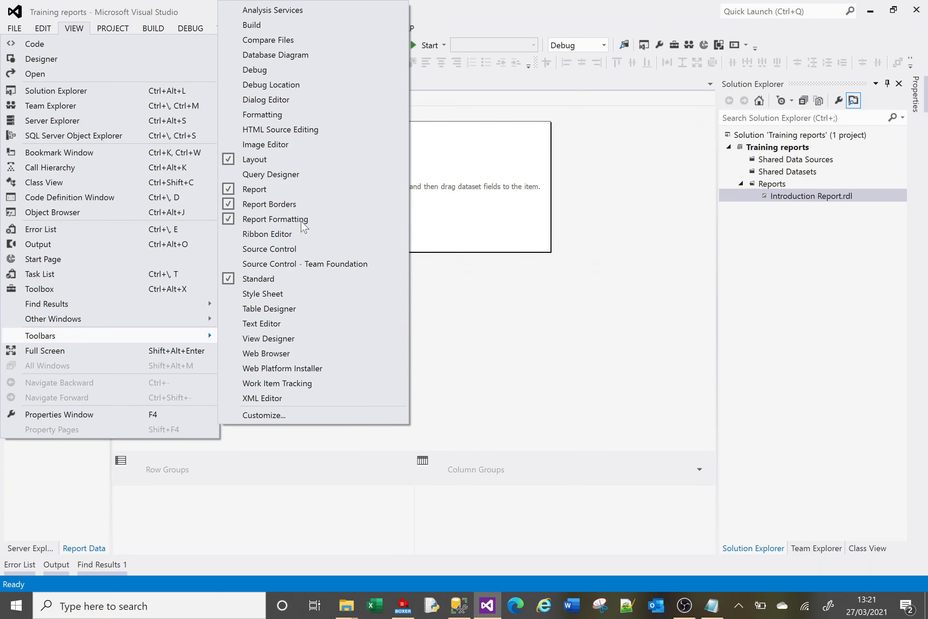
pyautogui.click(576, 319)
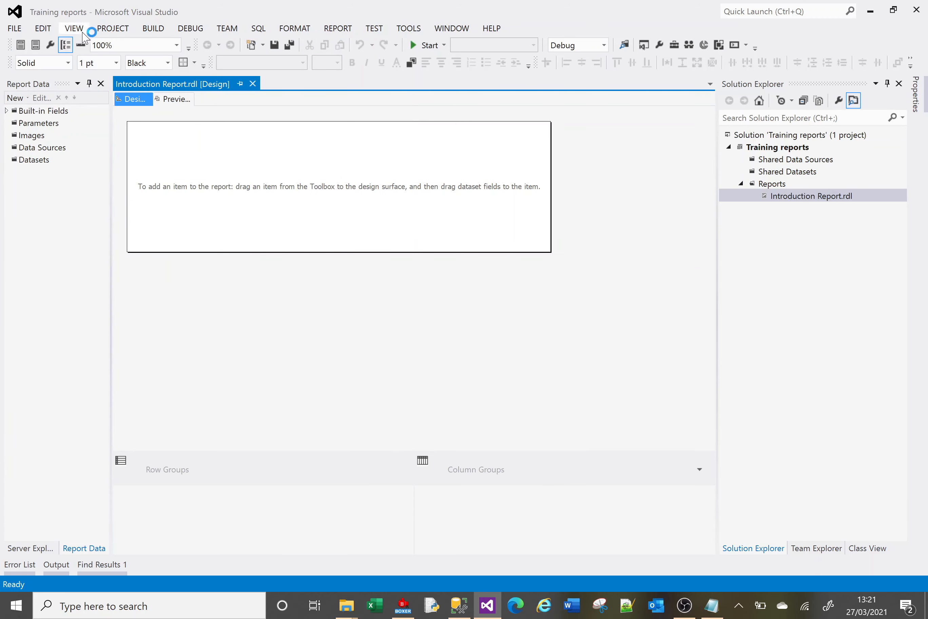
# Show the Report Data window and compare its availability with the window itself and with the report design surface in focus.
pyautogui.click(81, 29)
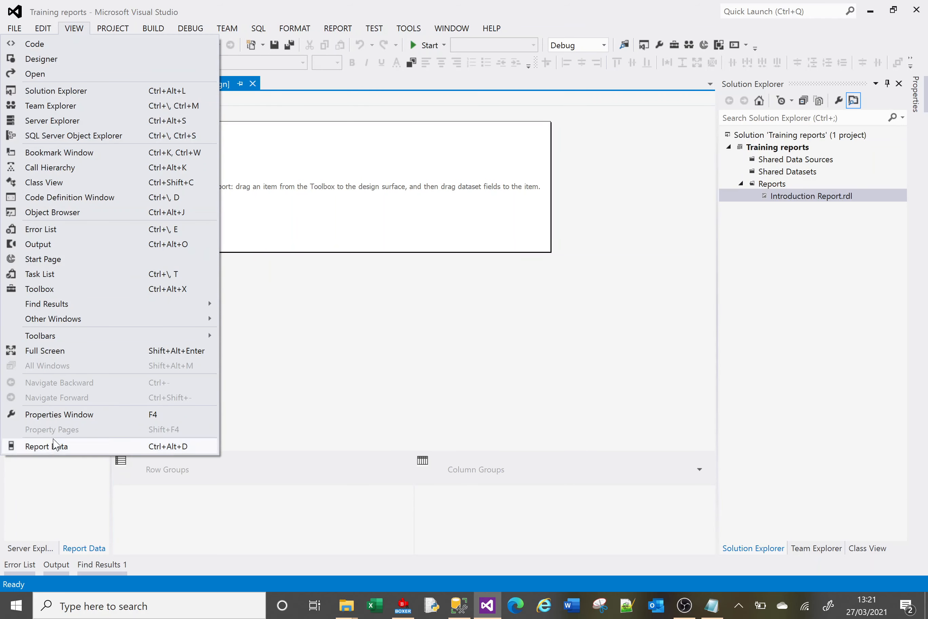
pyautogui.click(76, 445)
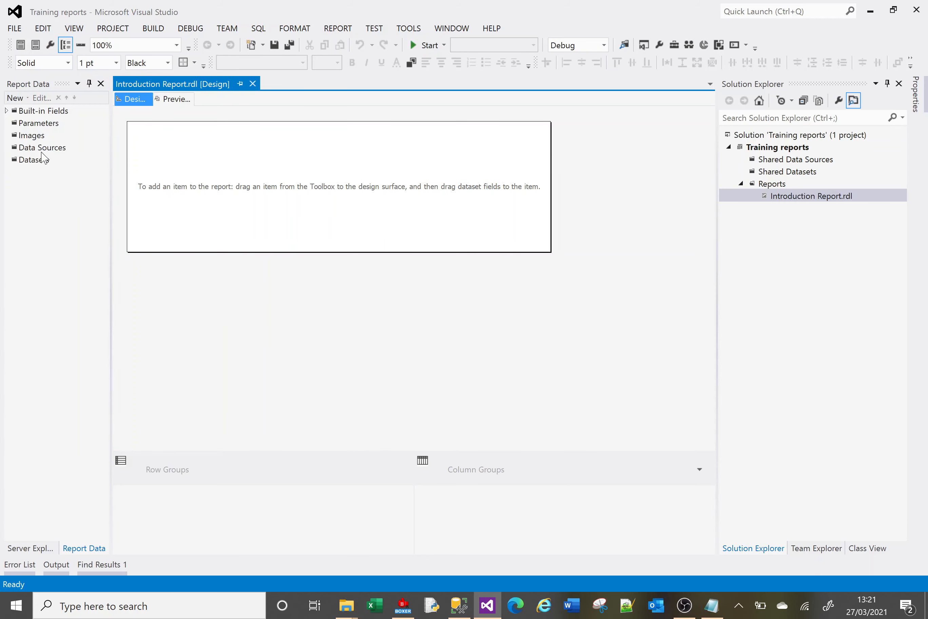
pyautogui.click(24, 138)
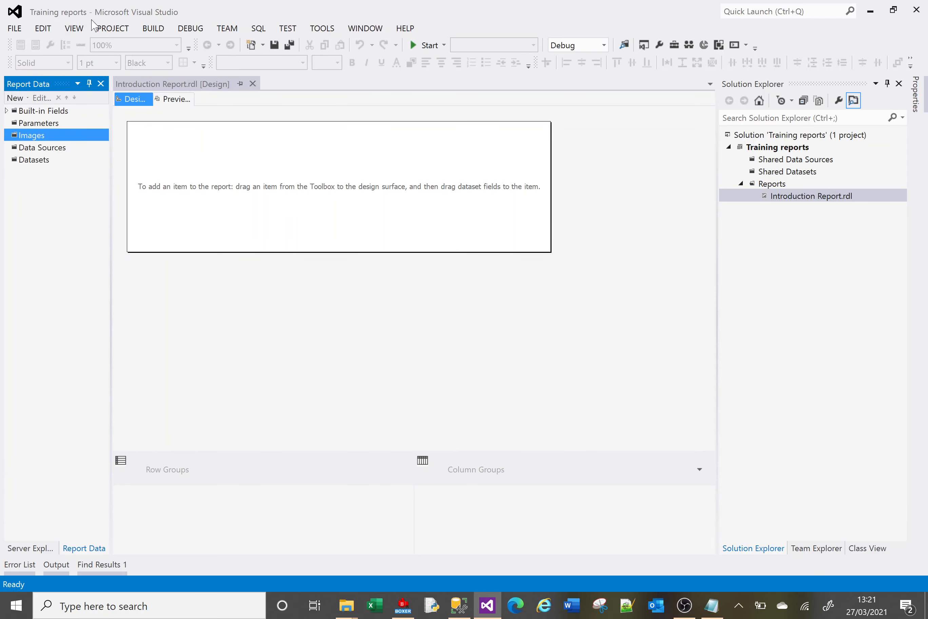
pyautogui.click(78, 29)
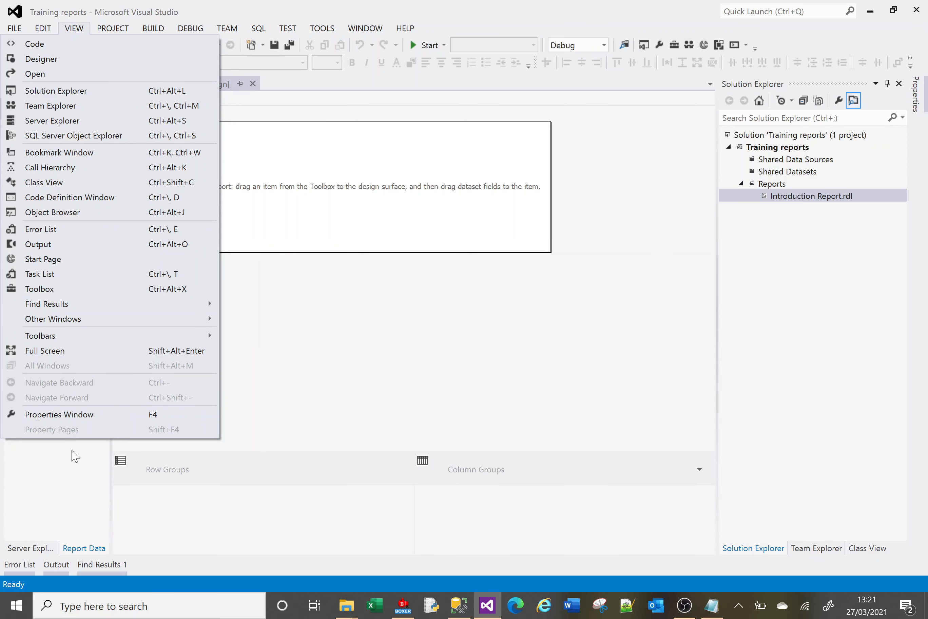
pyautogui.click(321, 197)
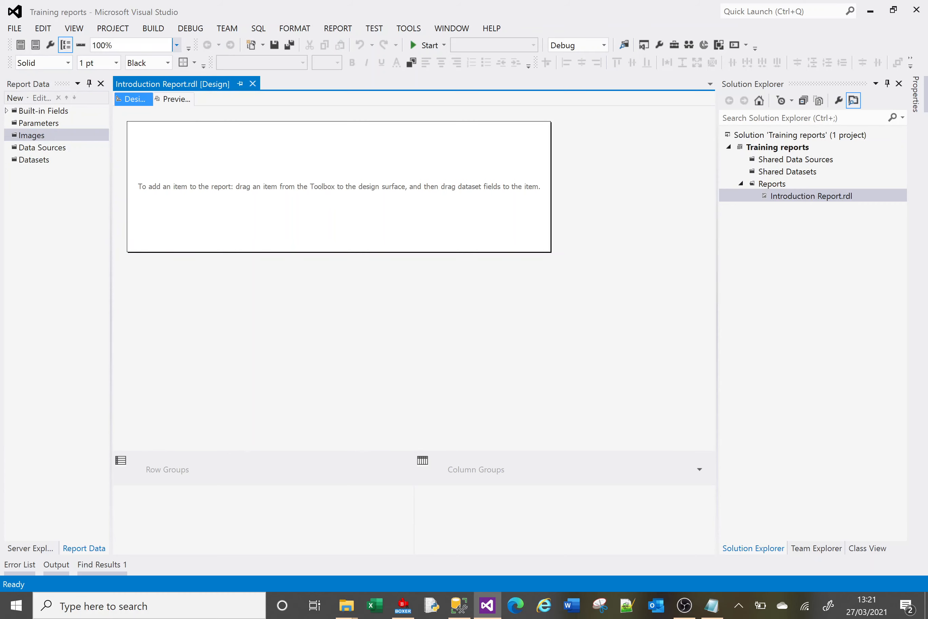
pyautogui.click(75, 29)
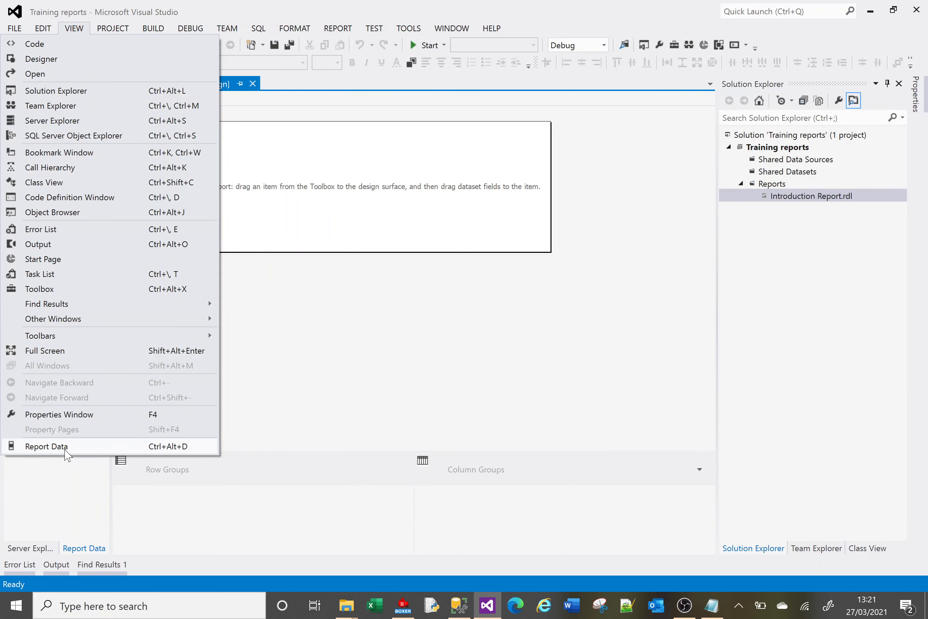
pyautogui.click(436, 325)
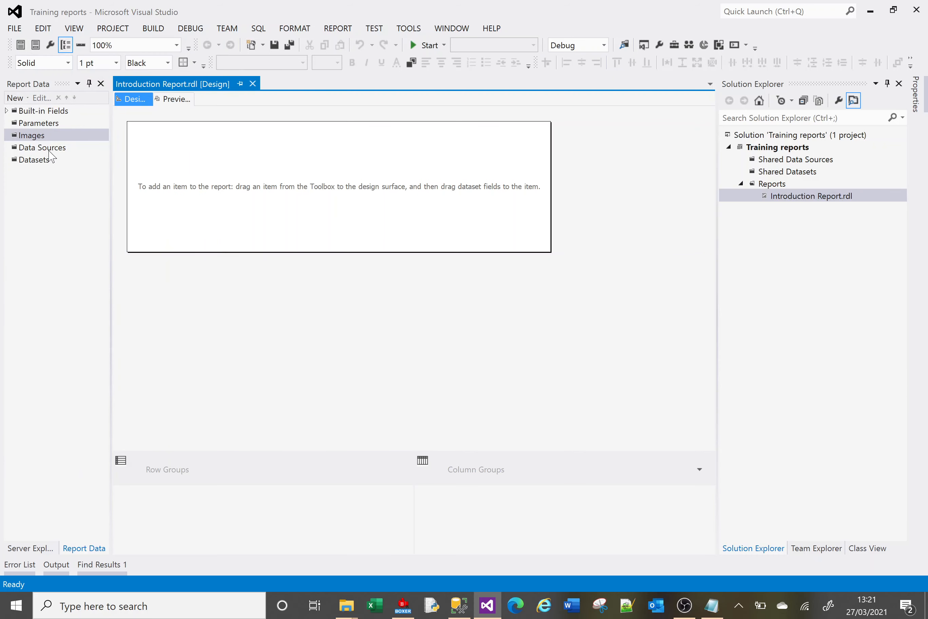
# Start a new embedded Microsoft SQL Server data source for the report and set its connection's server name to DESKTOP-91TV14T.
pyautogui.click(43, 148)
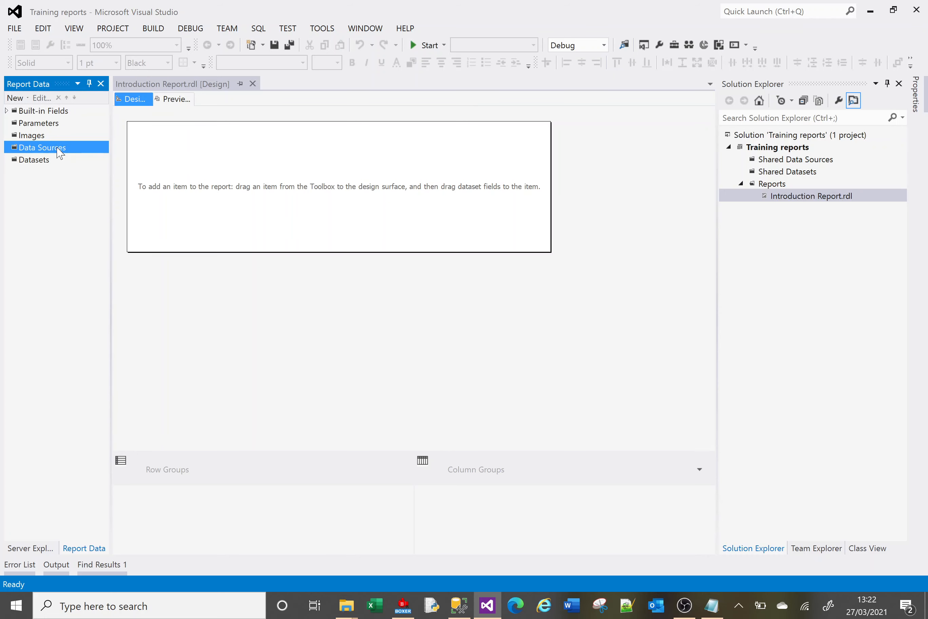
pyautogui.rightClick(57, 148)
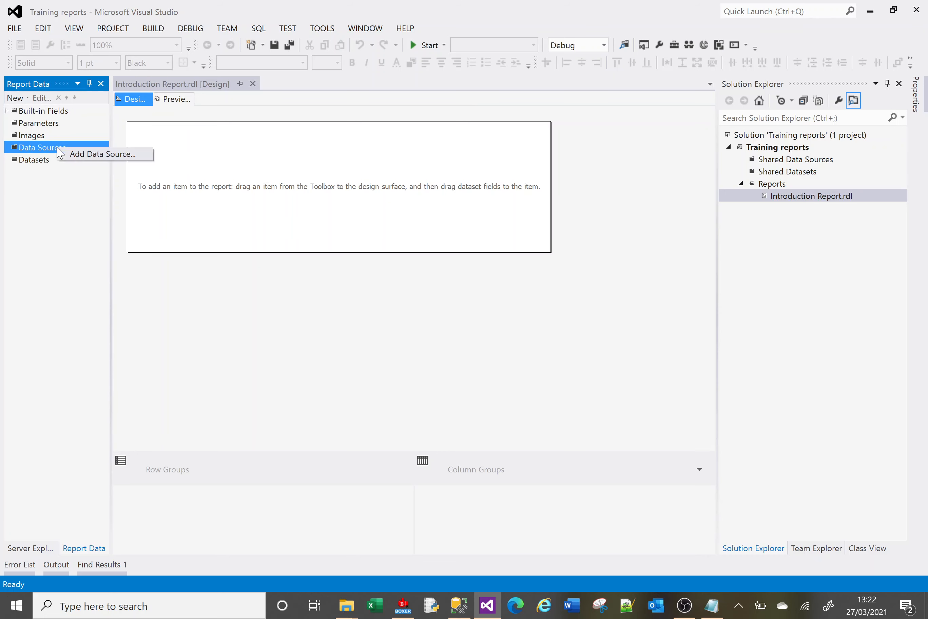
pyautogui.click(100, 154)
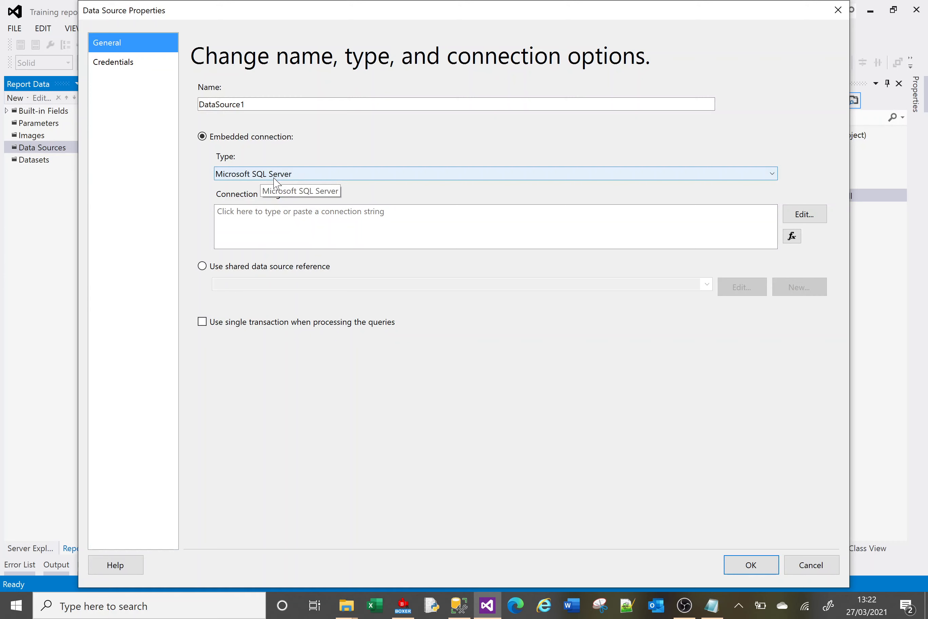
pyautogui.click(811, 216)
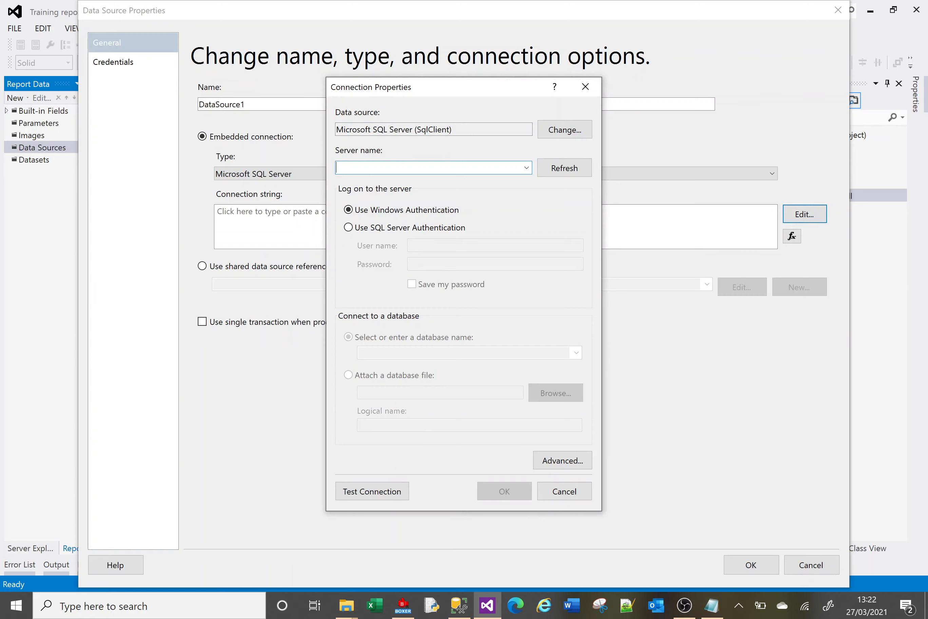
pyautogui.click(712, 605)
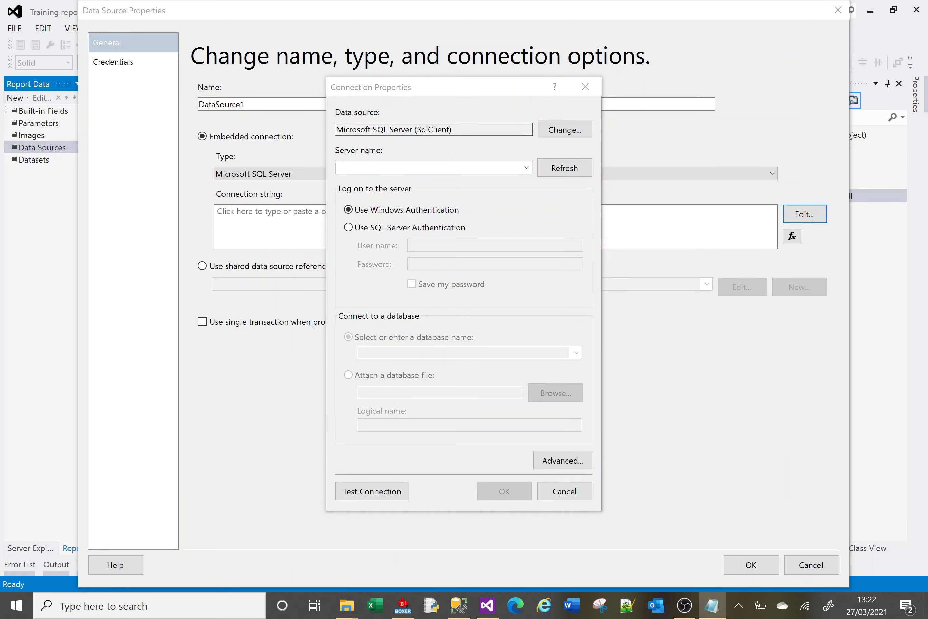
pyautogui.click(387, 167)
pyautogui.write('DESKTOP-91TV14T')
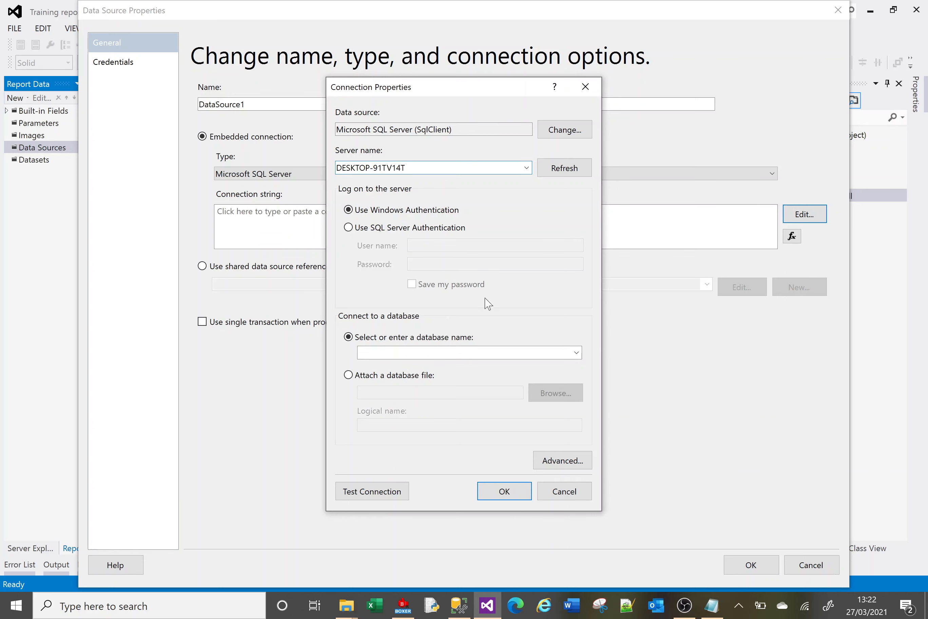
# Choose the Training database for the connection, test the connection and accept the connection properties.
pyautogui.click(575, 354)
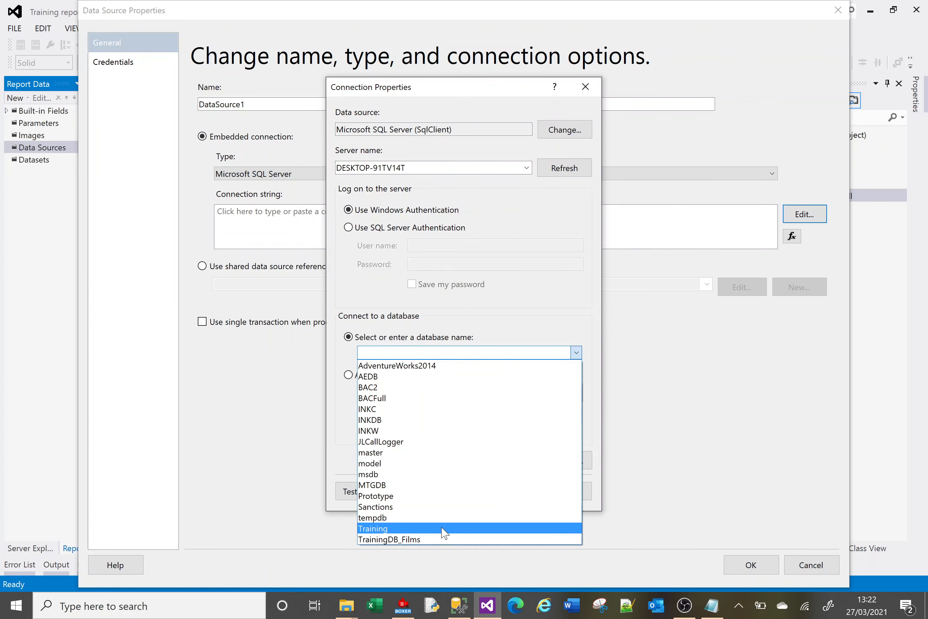
pyautogui.click(442, 528)
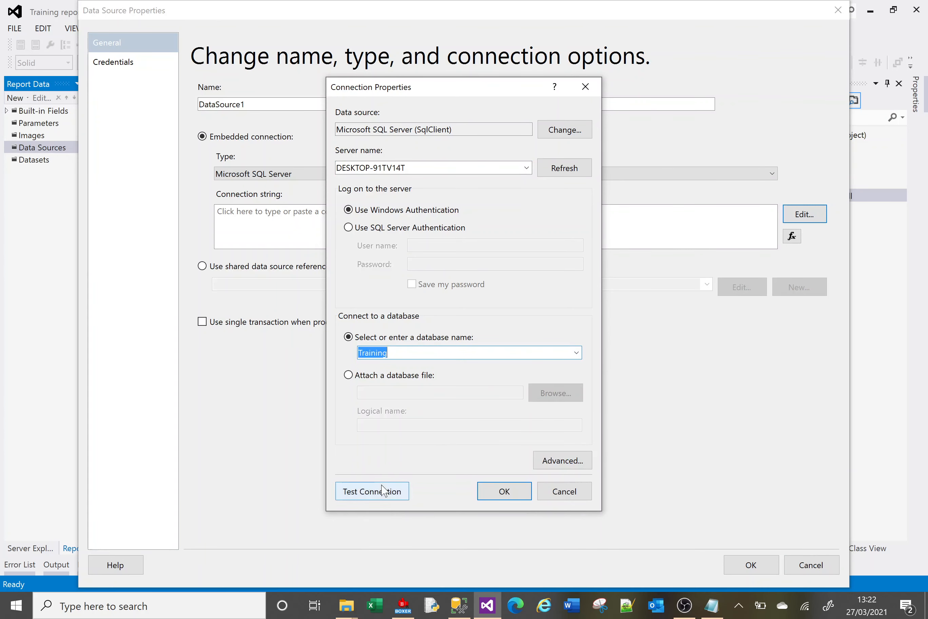
pyautogui.click(382, 496)
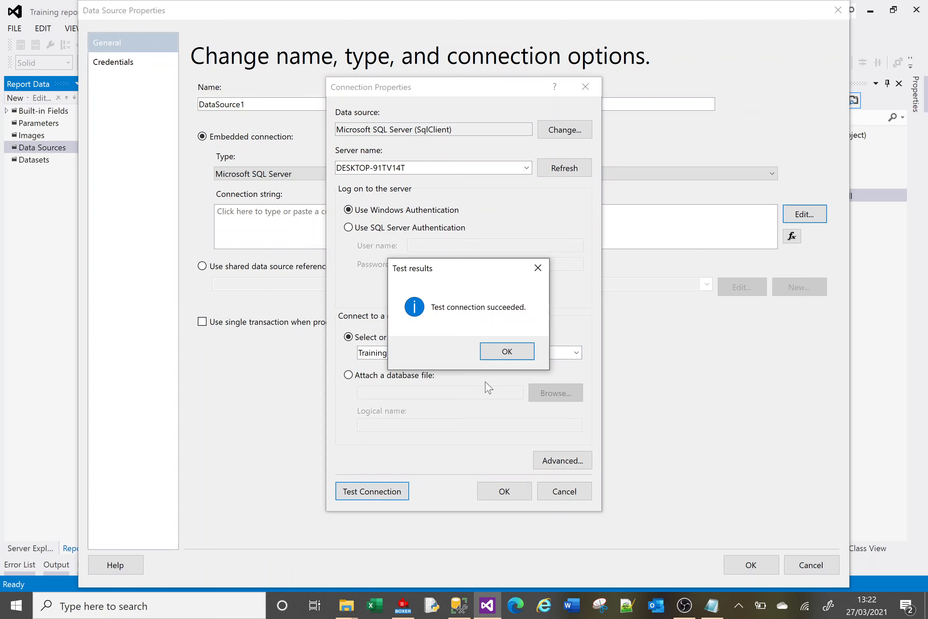
pyautogui.click(498, 354)
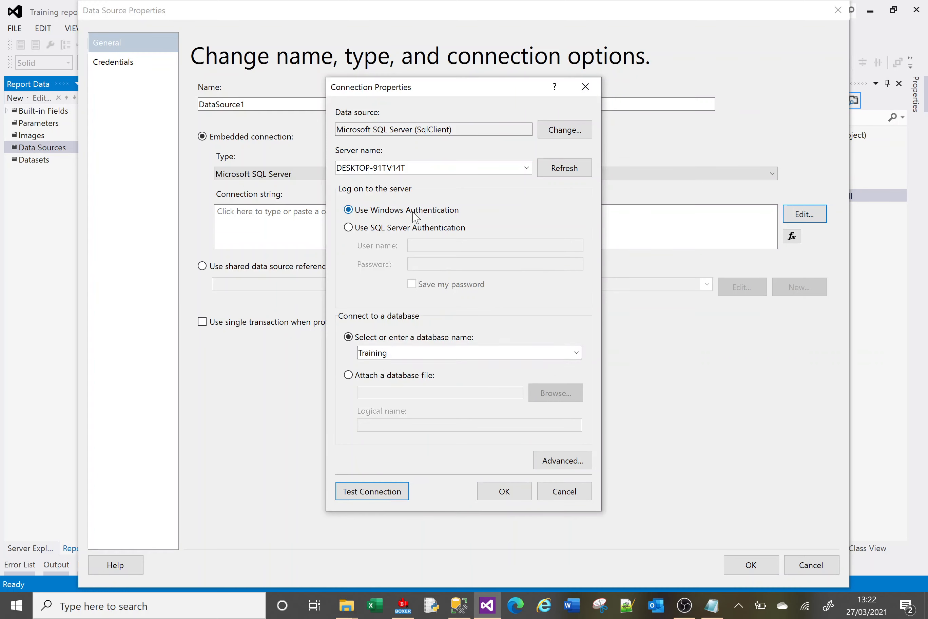
pyautogui.click(504, 495)
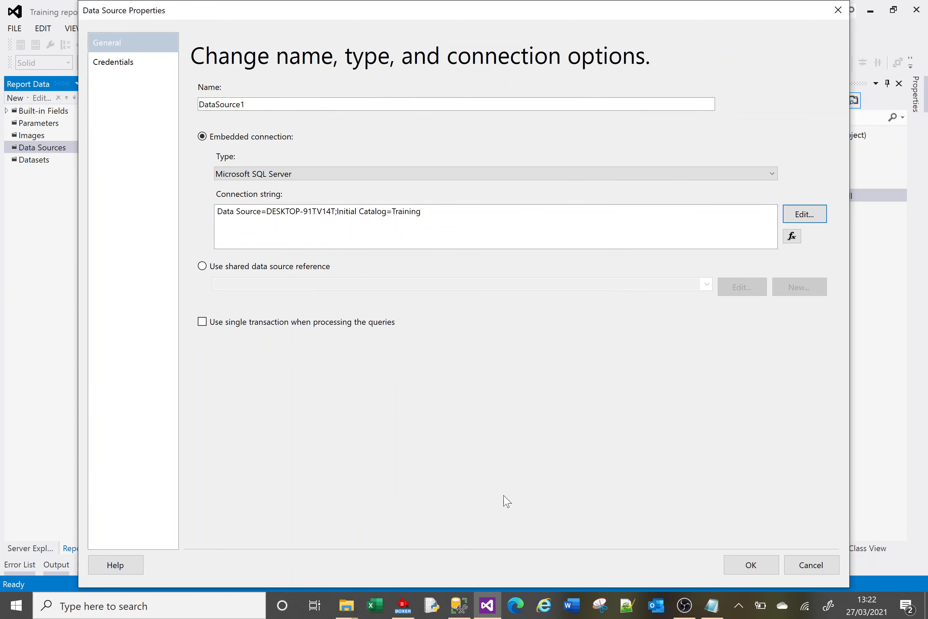
# Review the credentials settings of the new data source and add it to the report as DataSource1.
pyautogui.click(126, 67)
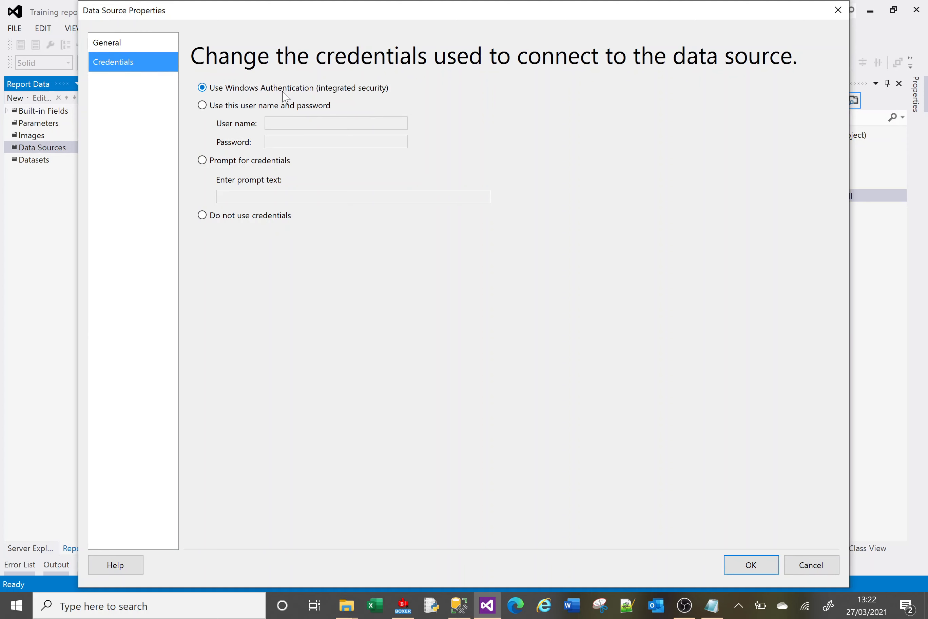
pyautogui.click(146, 49)
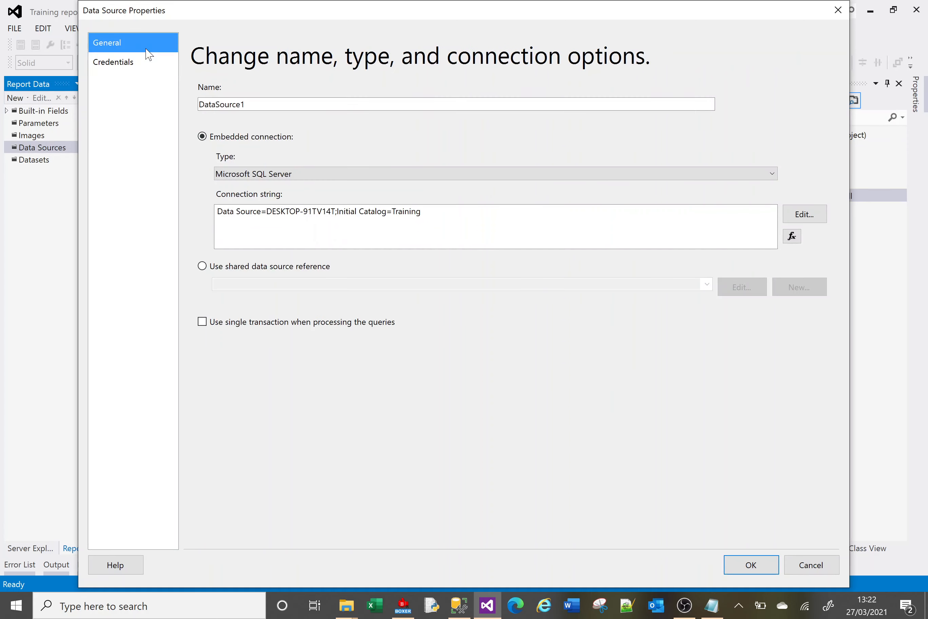
pyautogui.click(745, 571)
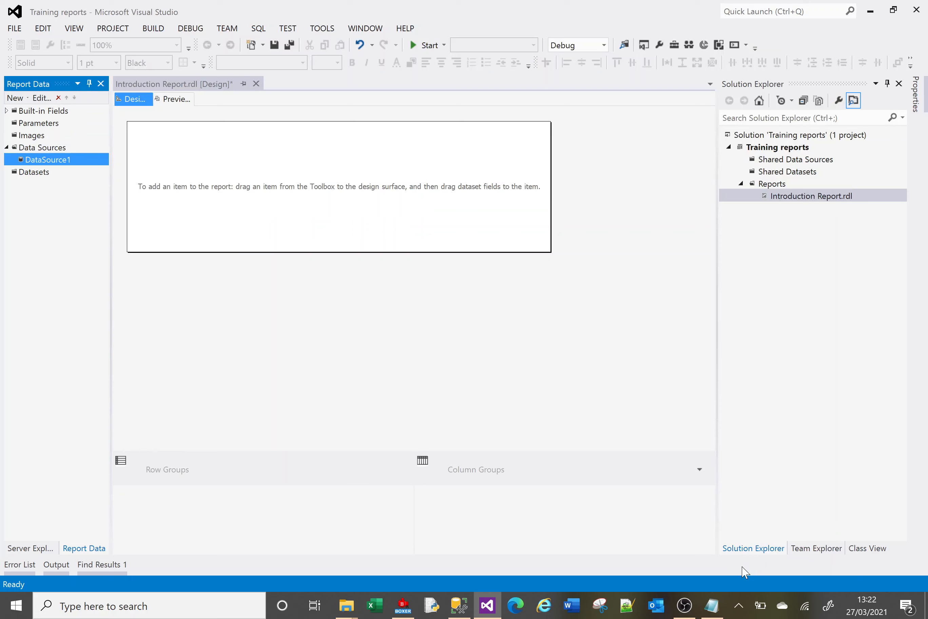
# Start a new dataset embedded in the report and base it on DataSource1.
pyautogui.rightClick(41, 176)
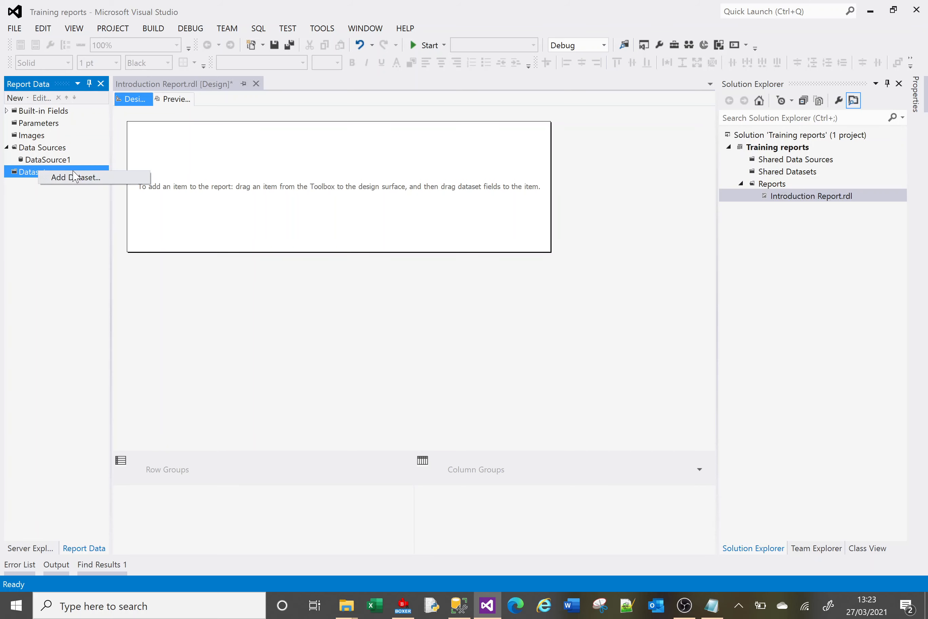
pyautogui.click(80, 178)
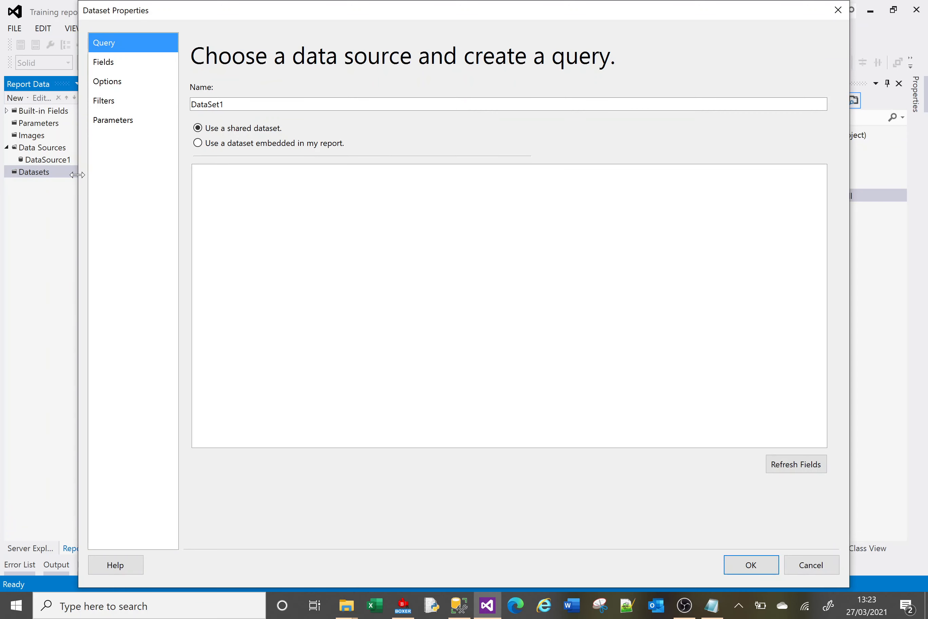
pyautogui.click(198, 145)
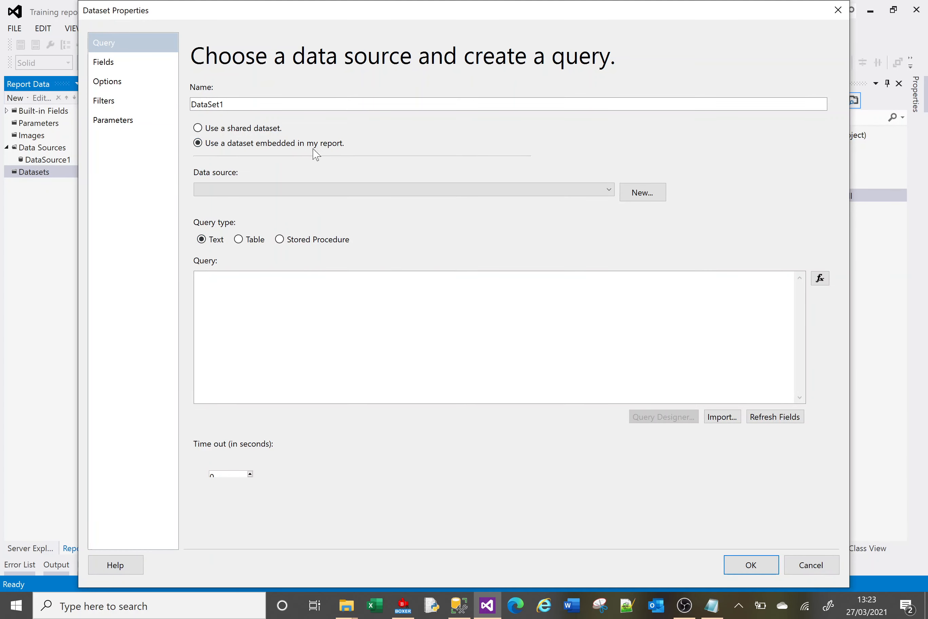
pyautogui.click(610, 191)
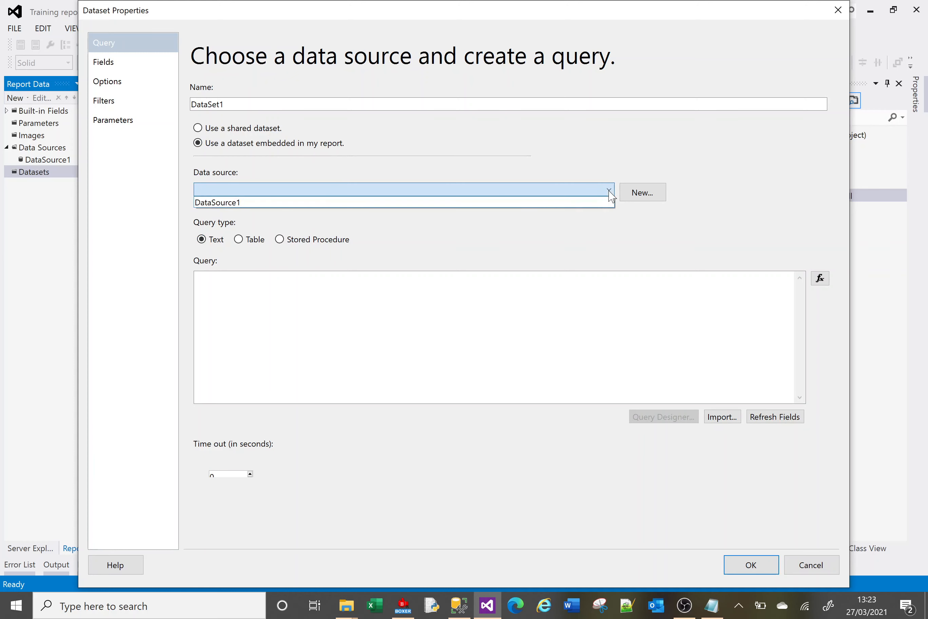
pyautogui.click(514, 203)
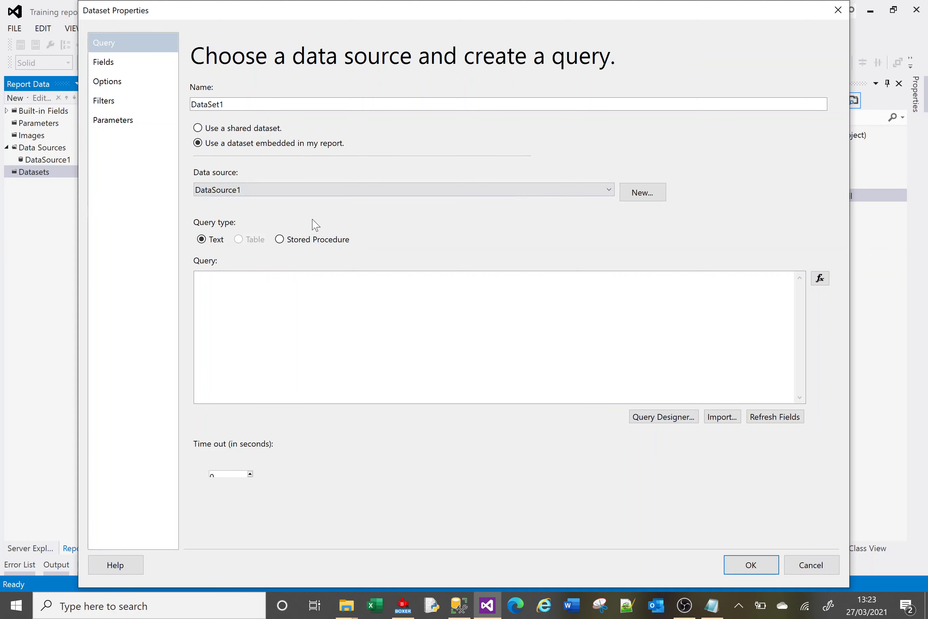
# Paste the query "select * from employees" from the text notes as the dataset's query.
pyautogui.click(218, 273)
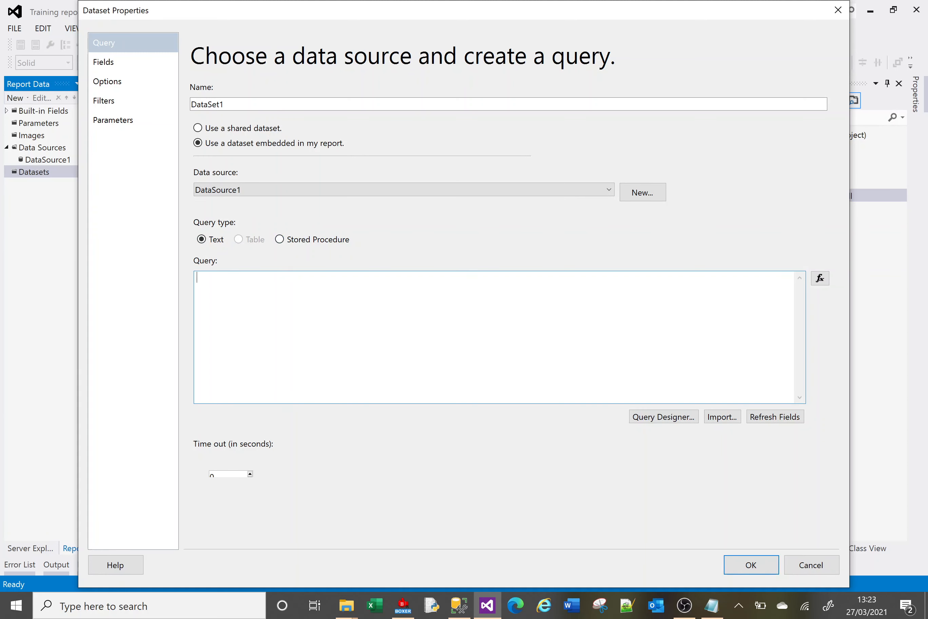
pyautogui.hotkey('alt', 'Tab')
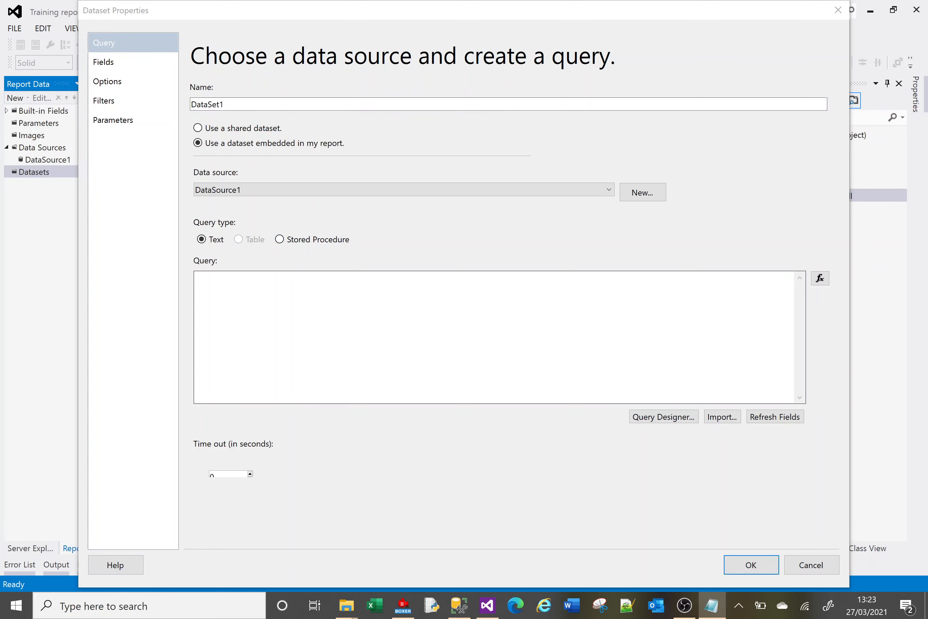
pyautogui.hotkey('alt', 'Tab')
pyautogui.write('select * from employees')
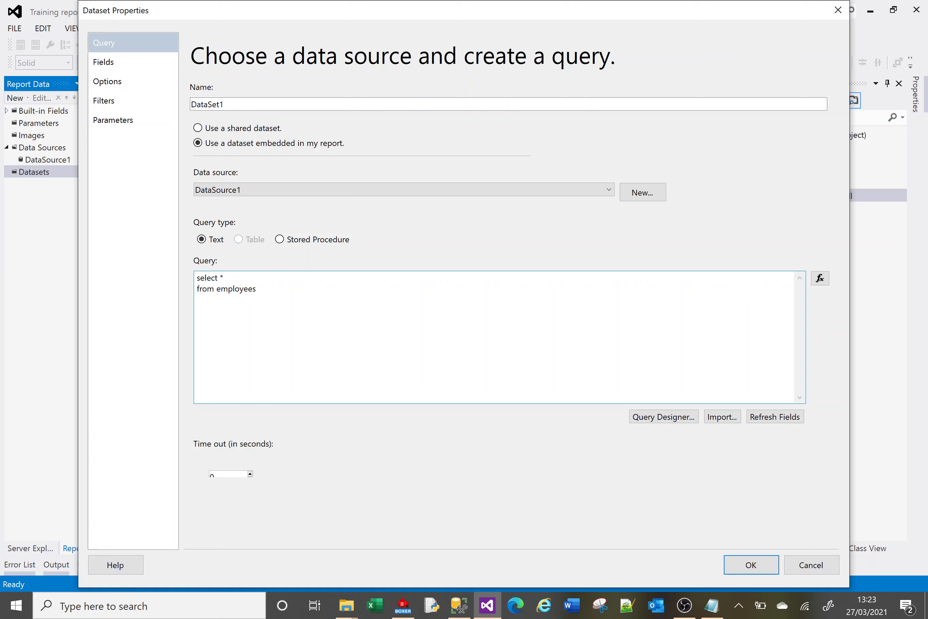
# Refresh the dataset's fields, review the field list and add DataSet1 to the report.
pyautogui.click(778, 422)
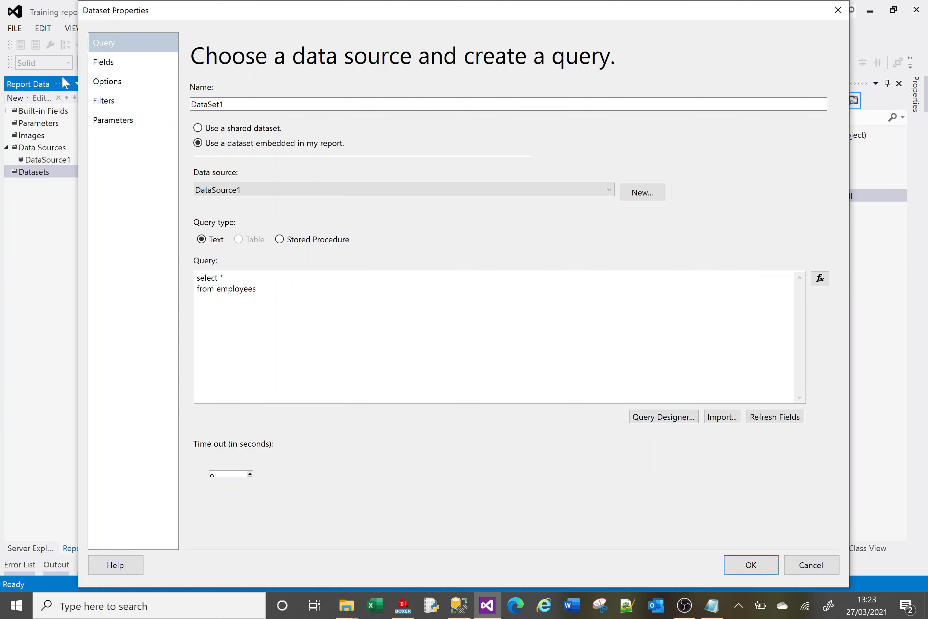
pyautogui.click(108, 70)
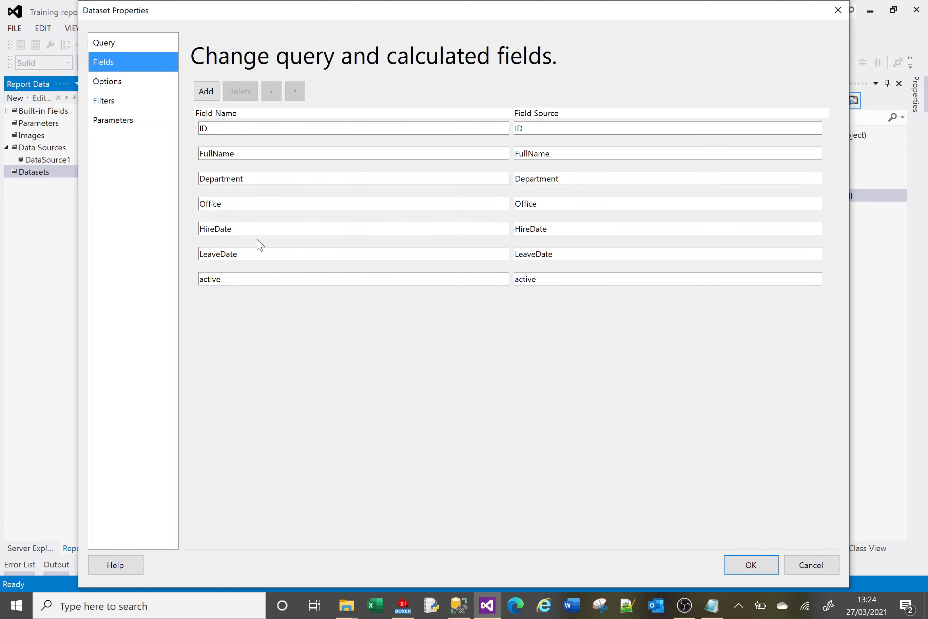
pyautogui.click(752, 565)
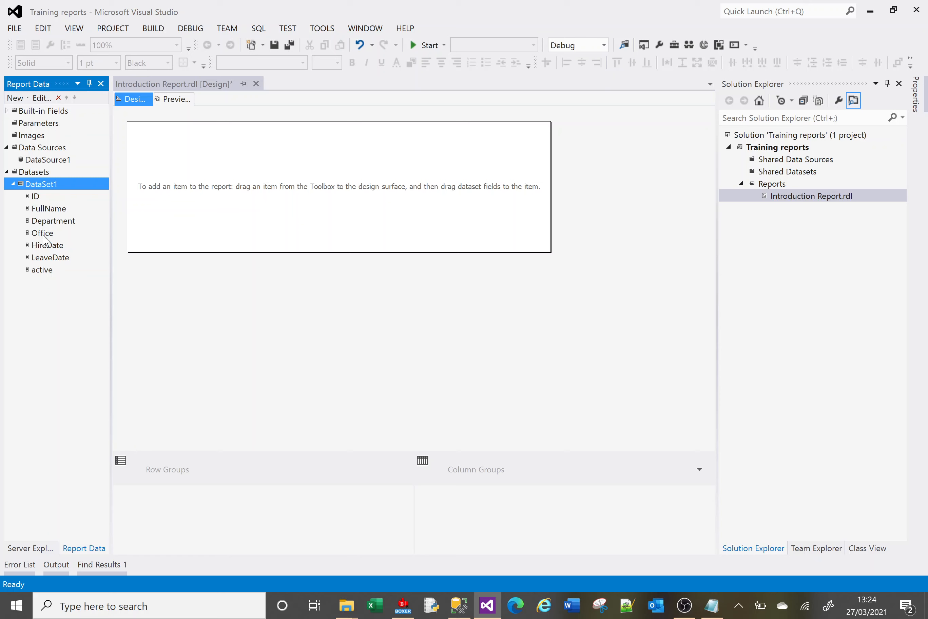
# Insert a table into the report body near its upper-left corner.
pyautogui.click(146, 147)
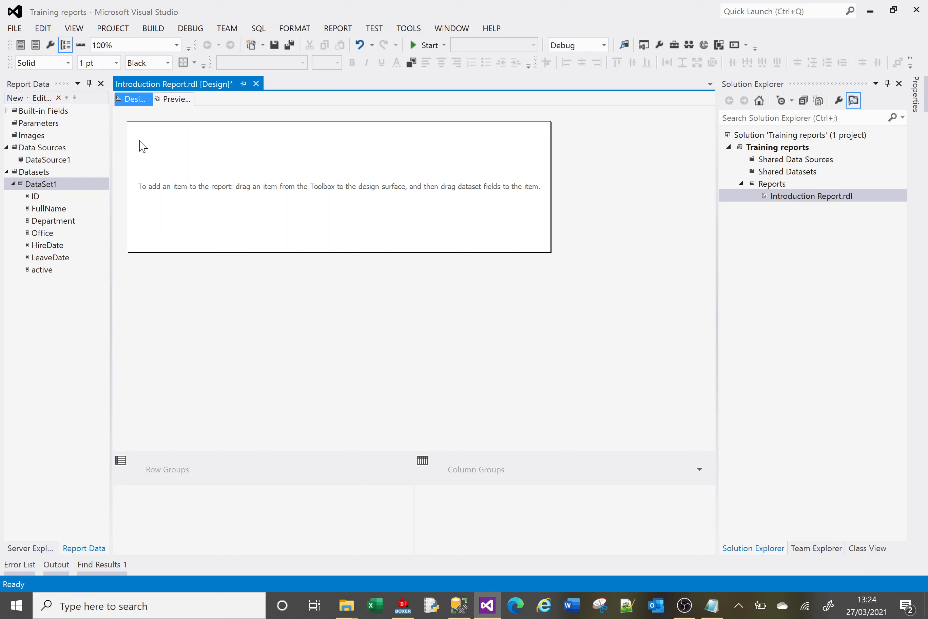
pyautogui.rightClick(142, 147)
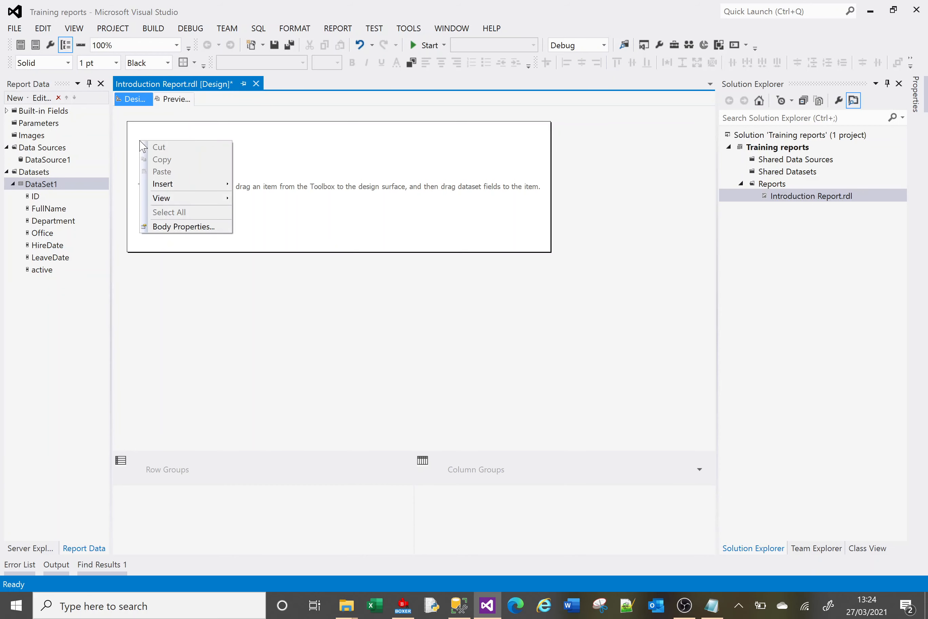
pyautogui.moveTo(202, 187)
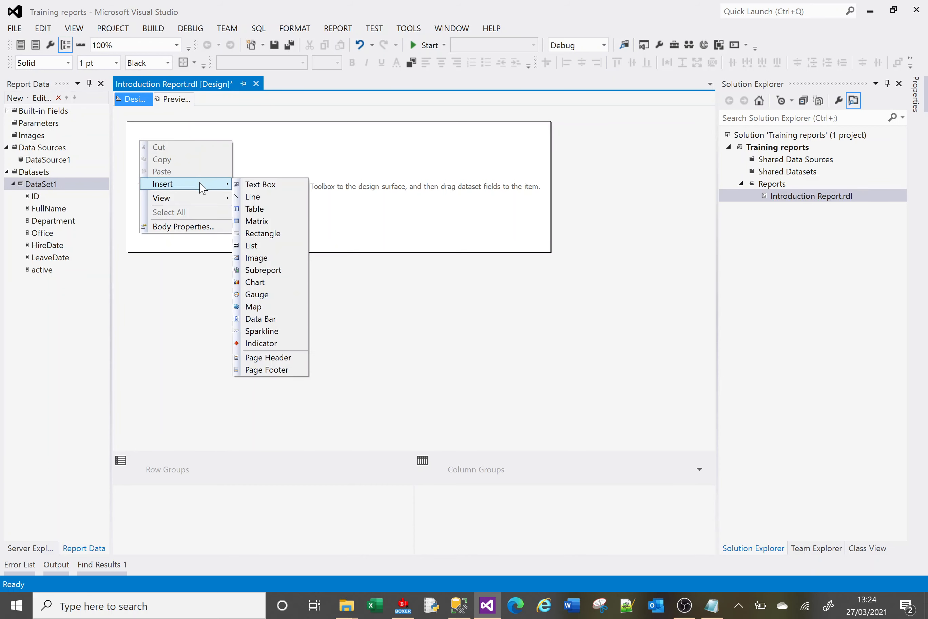
pyautogui.click(290, 211)
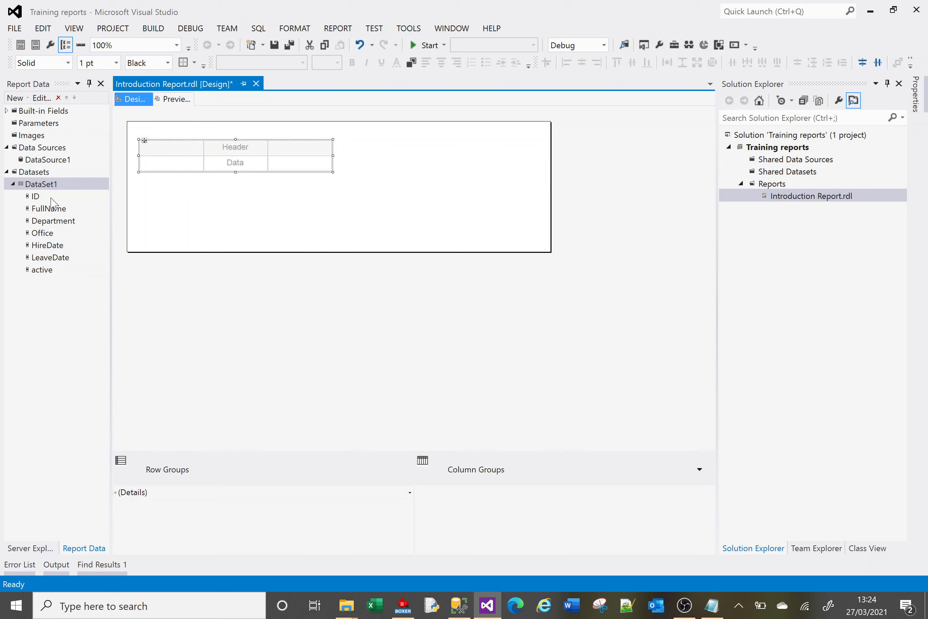
pyautogui.click(308, 153)
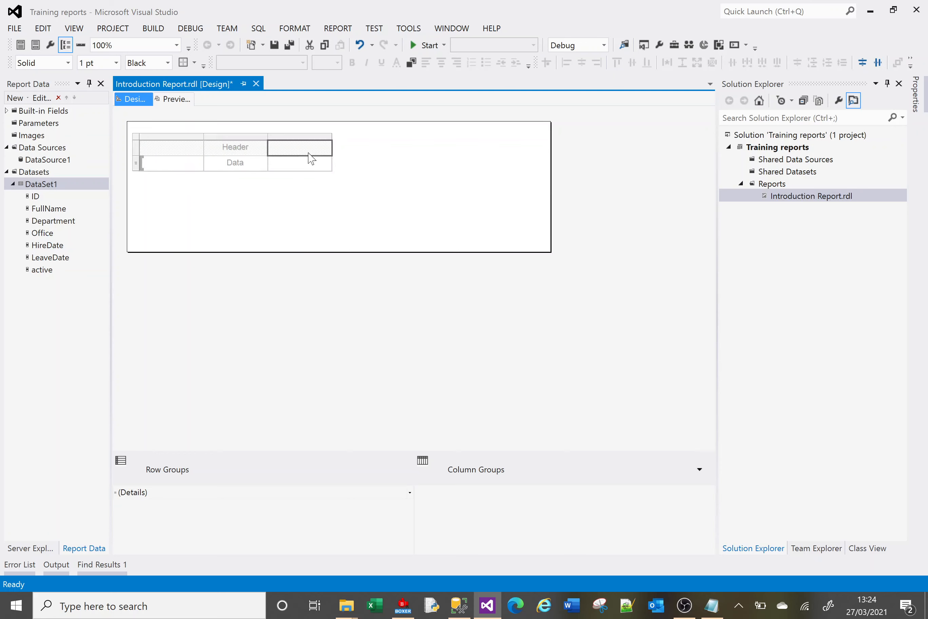
pyautogui.click(309, 167)
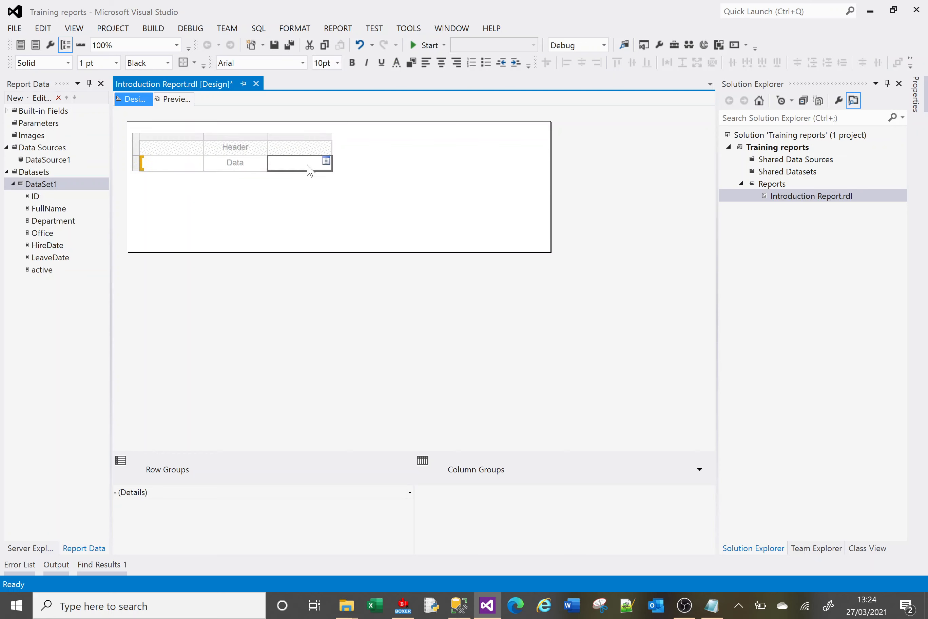
pyautogui.click(259, 216)
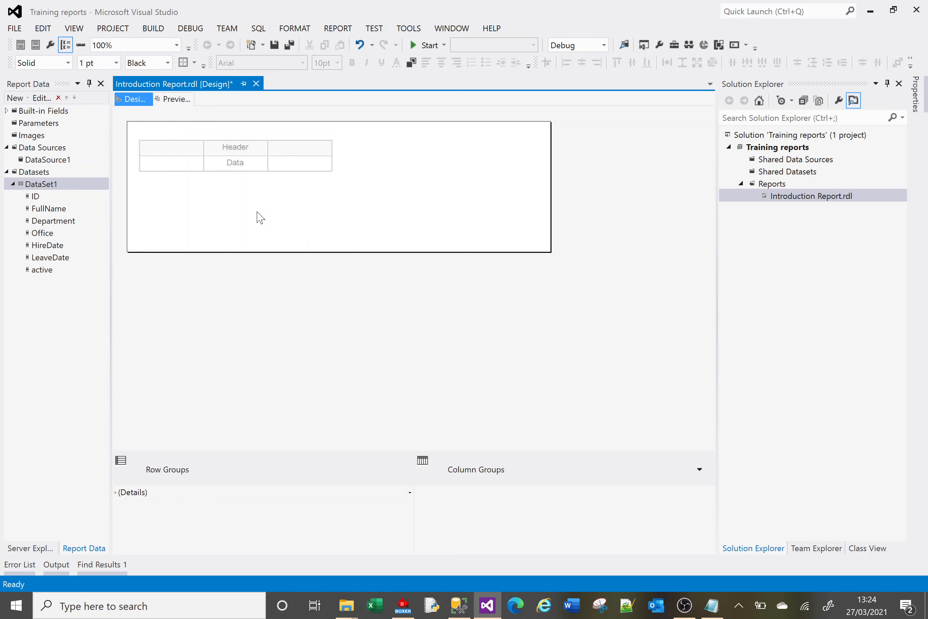
# Add four more columns at the right end of the table so that it has seven columns.
pyautogui.moveTo(288, 169)
pyautogui.click(294, 169)
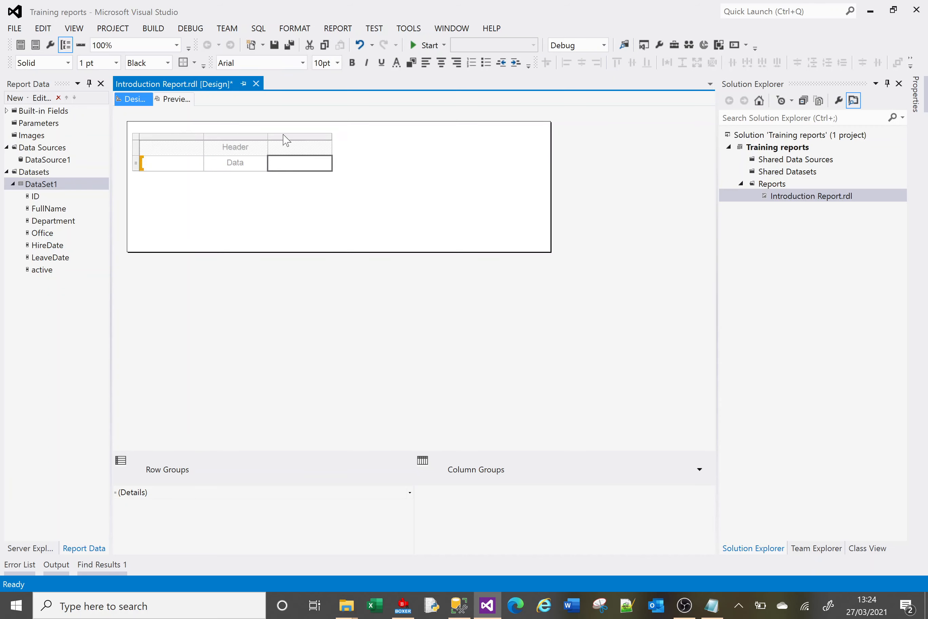
pyautogui.rightClick(314, 139)
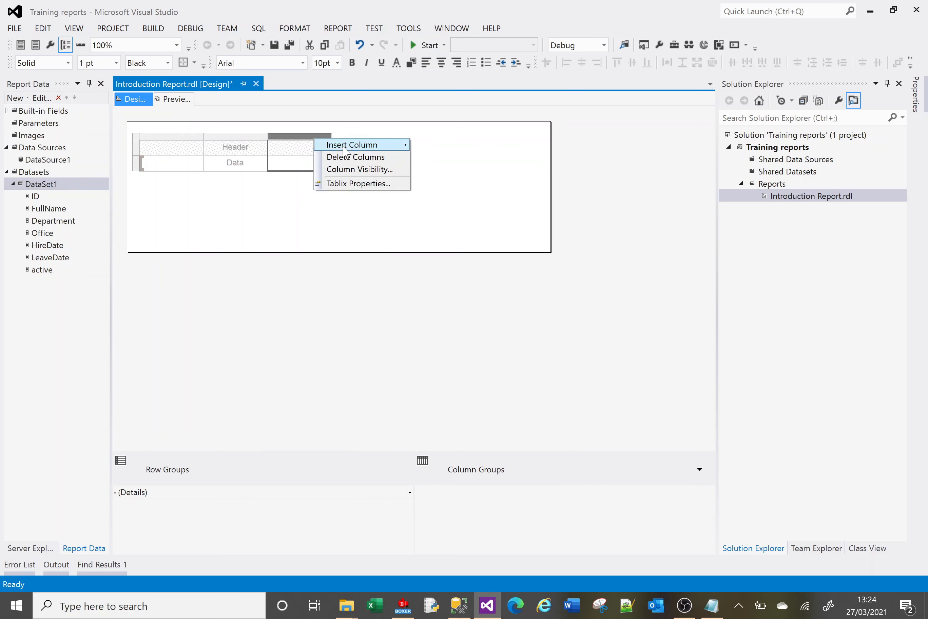
pyautogui.moveTo(344, 148)
pyautogui.click(432, 158)
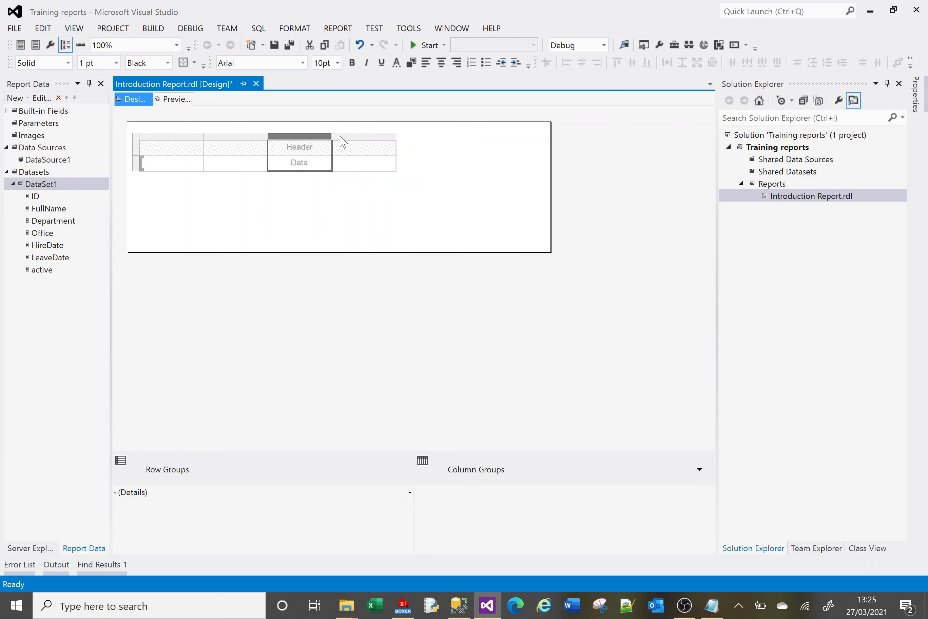
pyautogui.rightClick(363, 136)
pyautogui.moveTo(393, 142)
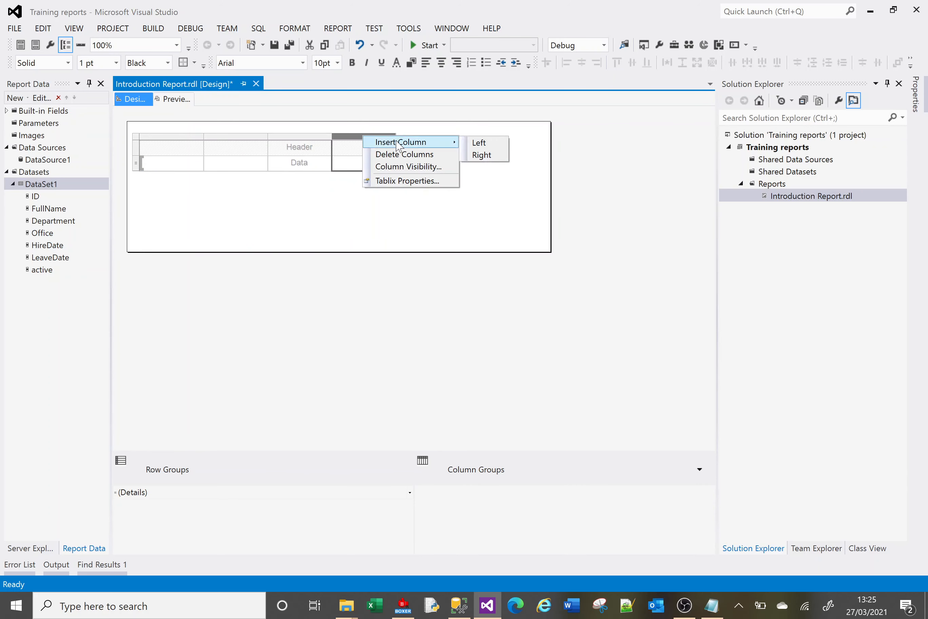
pyautogui.click(492, 155)
pyautogui.rightClick(408, 136)
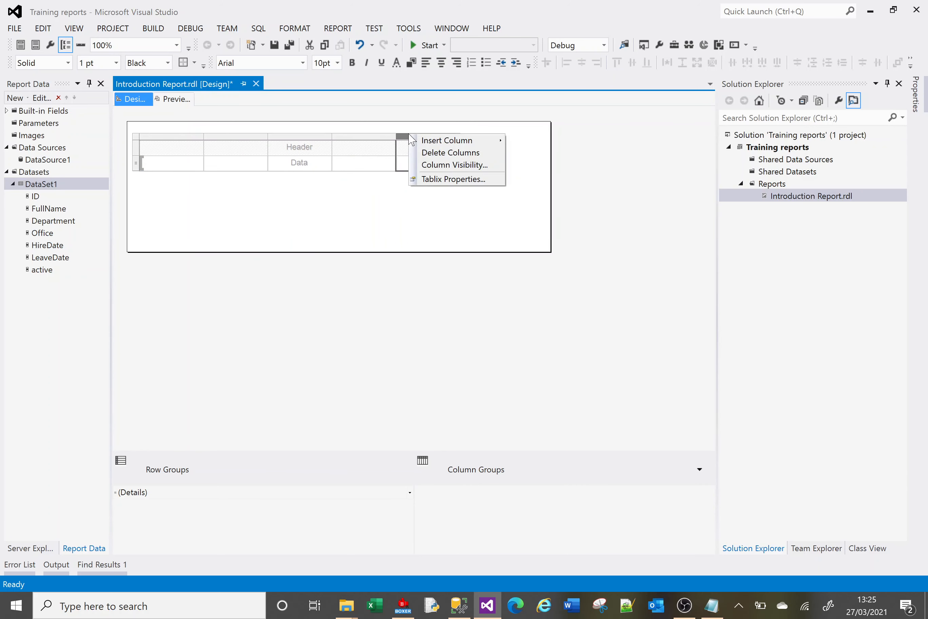
pyautogui.moveTo(463, 141)
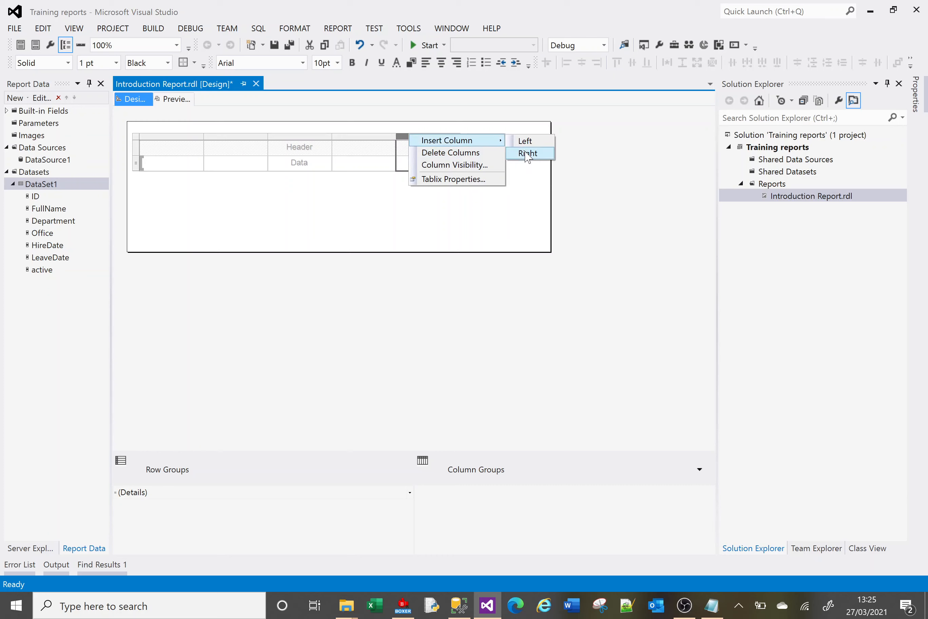
pyautogui.click(528, 154)
pyautogui.rightClick(473, 136)
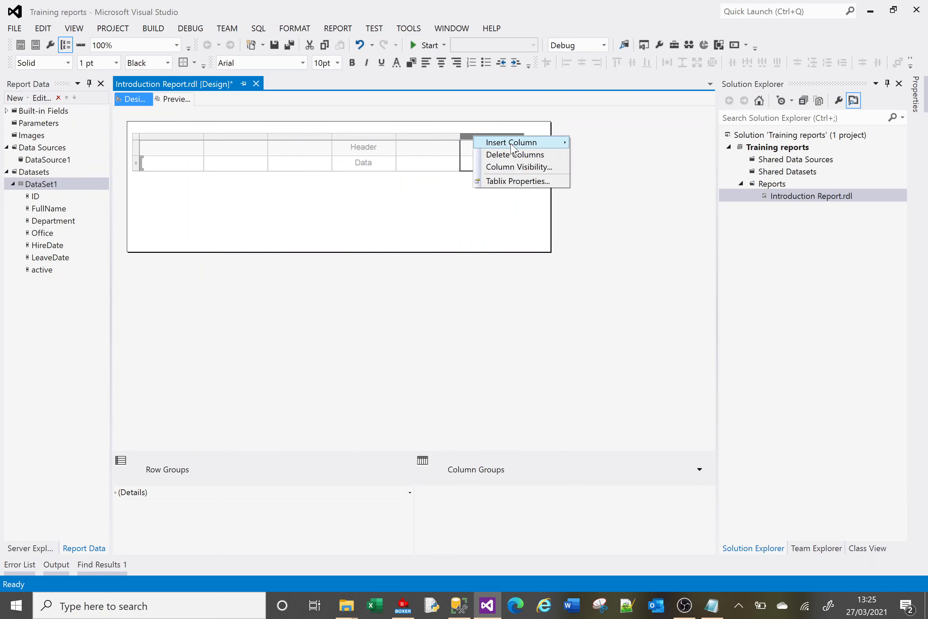
pyautogui.moveTo(513, 148)
pyautogui.click(590, 155)
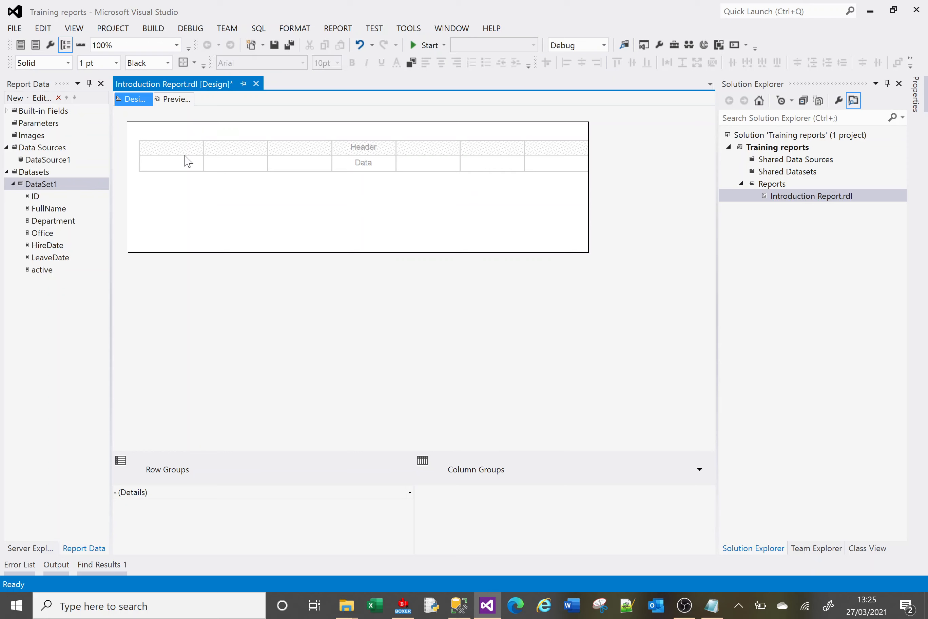
# Move the whole table slightly up and left, closer to the report body's upper-left corner.
pyautogui.click(258, 162)
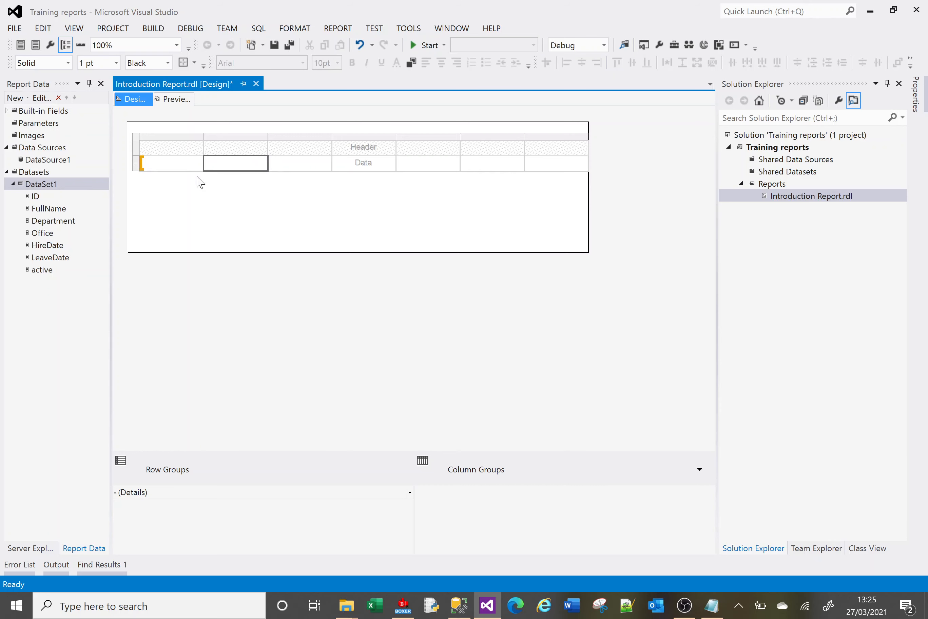
pyautogui.click(257, 227)
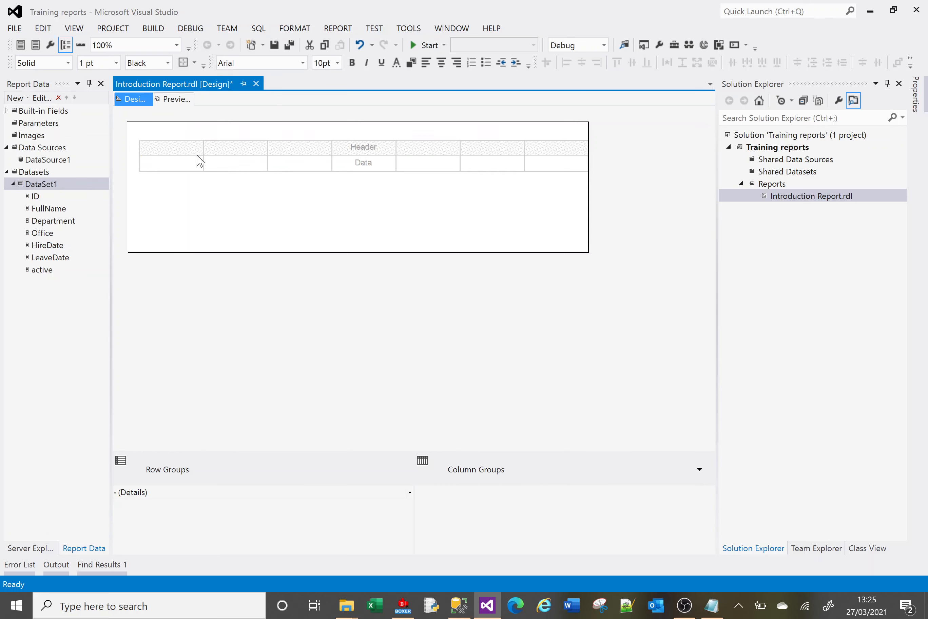
pyautogui.click(232, 165)
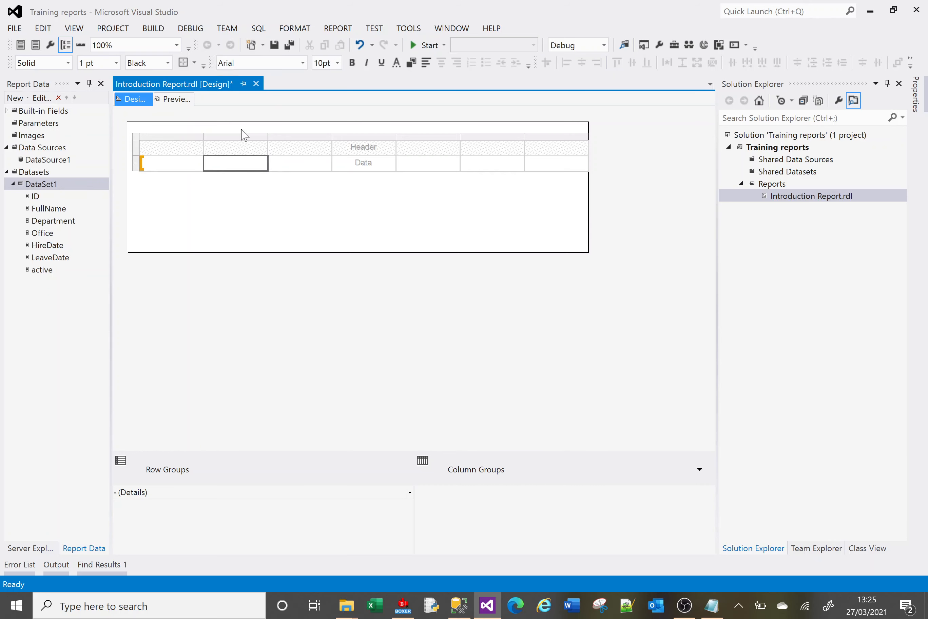
pyautogui.click(136, 137)
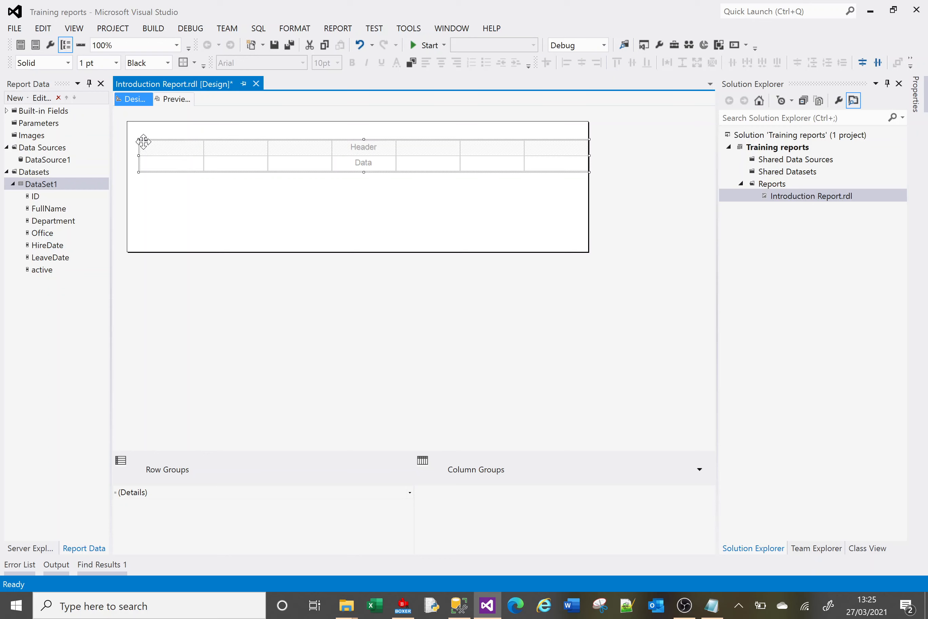
pyautogui.moveTo(144, 140)
pyautogui.mouseDown()
pyautogui.moveTo(149, 178)
pyautogui.moveTo(220, 217)
pyautogui.moveTo(141, 165)
pyautogui.moveTo(155, 193)
pyautogui.moveTo(149, 141)
pyautogui.moveTo(139, 136)
pyautogui.mouseUp()
pyautogui.click(180, 185)
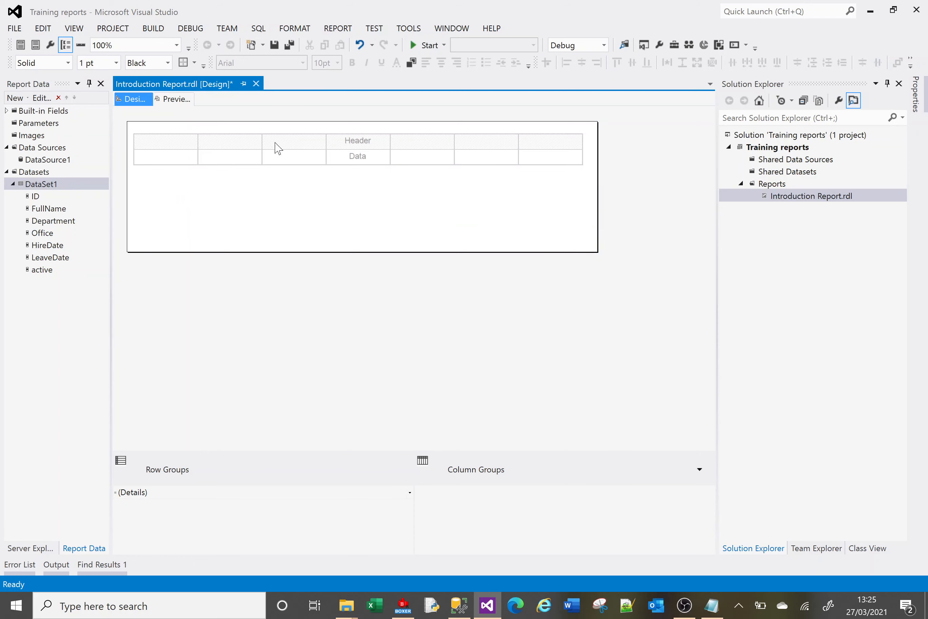
# Assign the ID, FullName, Department and Office fields to the data cells of the table's first four columns.
pyautogui.moveTo(365, 156)
pyautogui.click(192, 155)
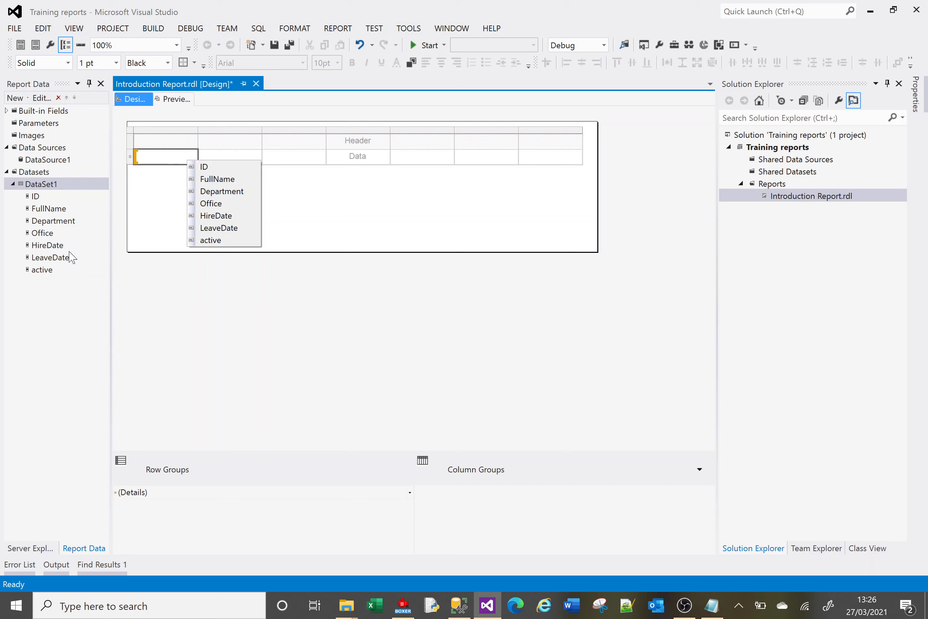
pyautogui.click(202, 168)
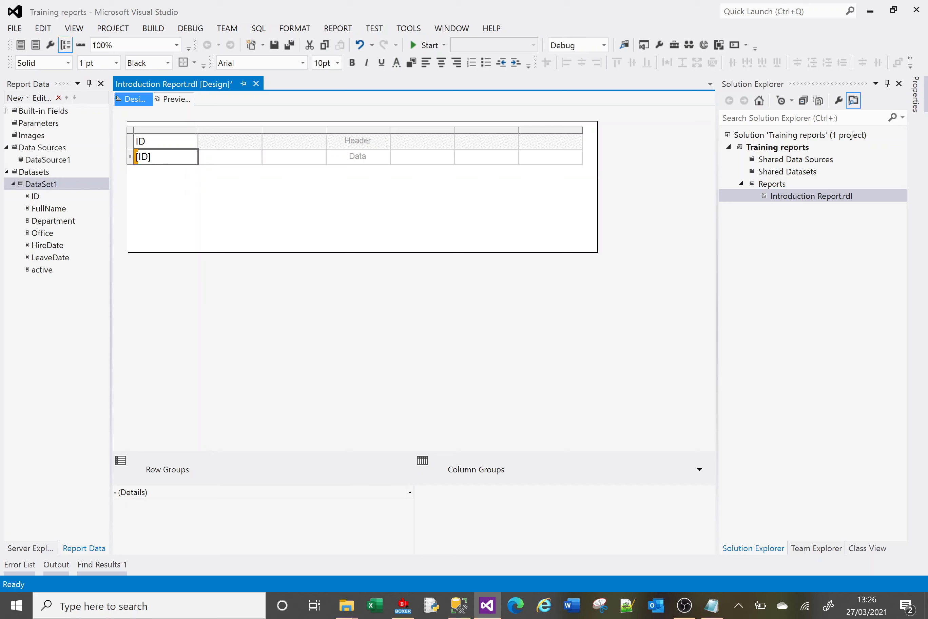
pyautogui.click(257, 156)
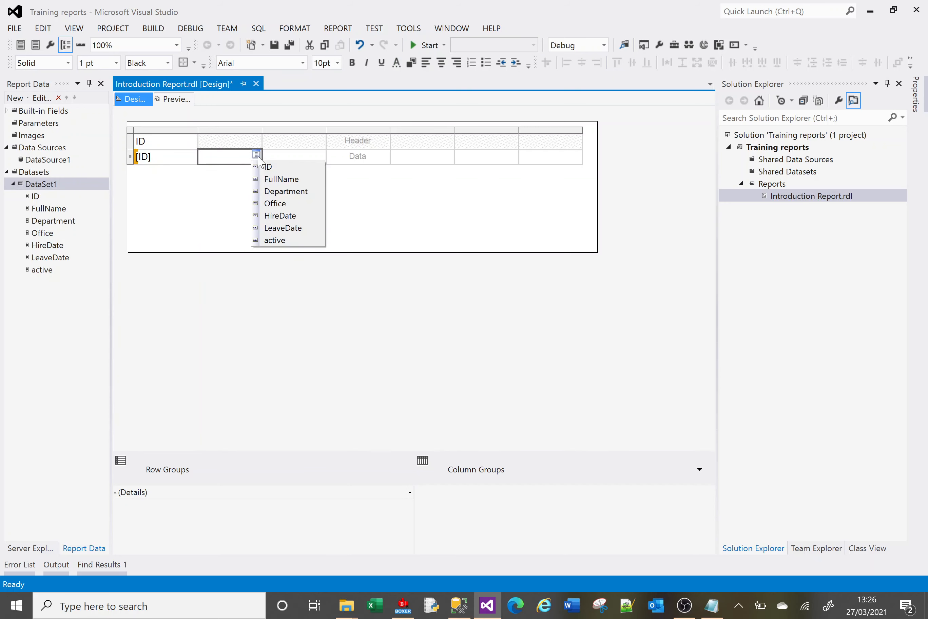
pyautogui.click(281, 179)
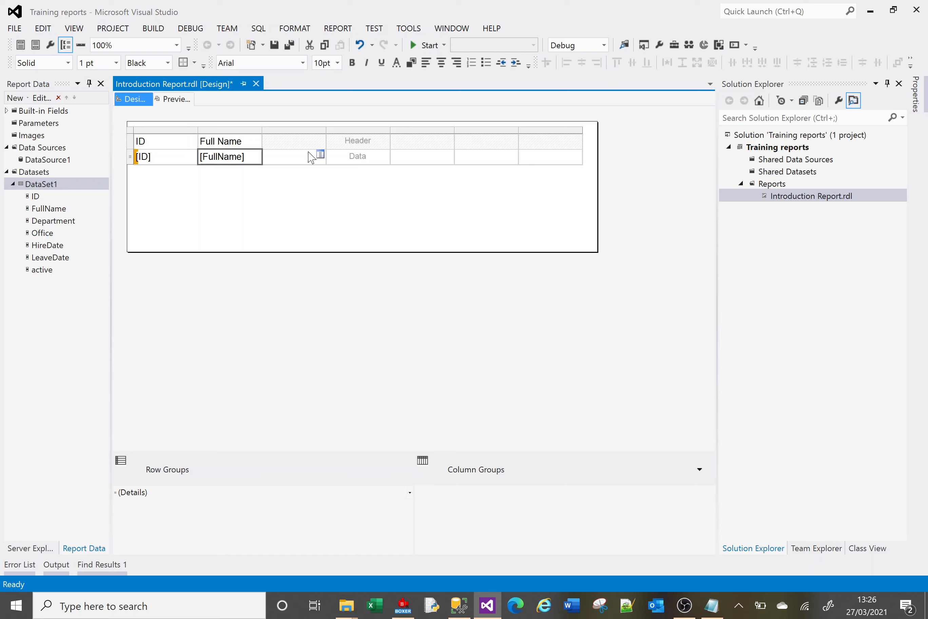
pyautogui.click(320, 155)
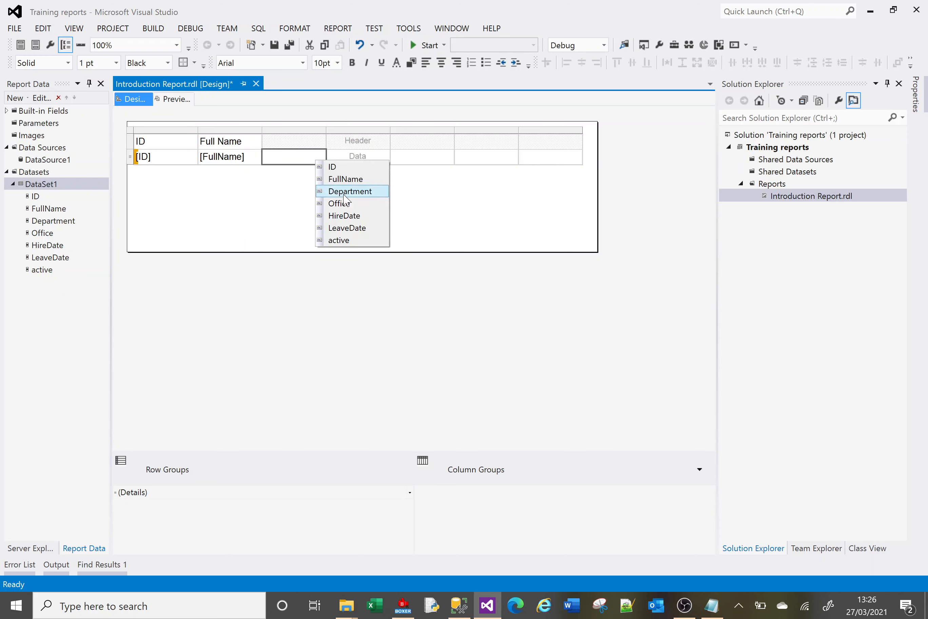
pyautogui.click(339, 190)
pyautogui.click(385, 155)
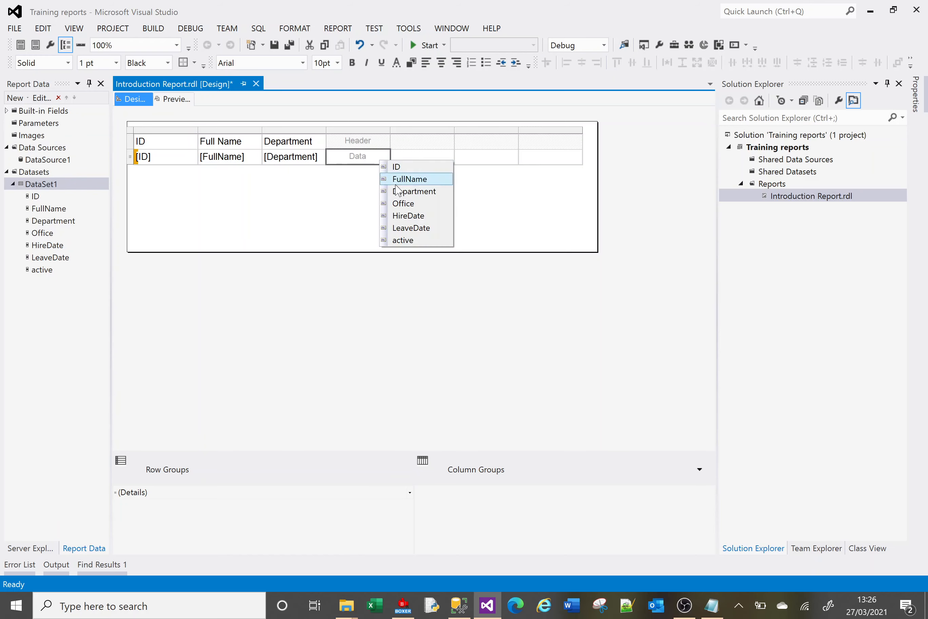
pyautogui.click(397, 202)
# Assign the HireDate, LeaveDate and active fields to the data cells of the table's last three columns.
pyautogui.click(449, 155)
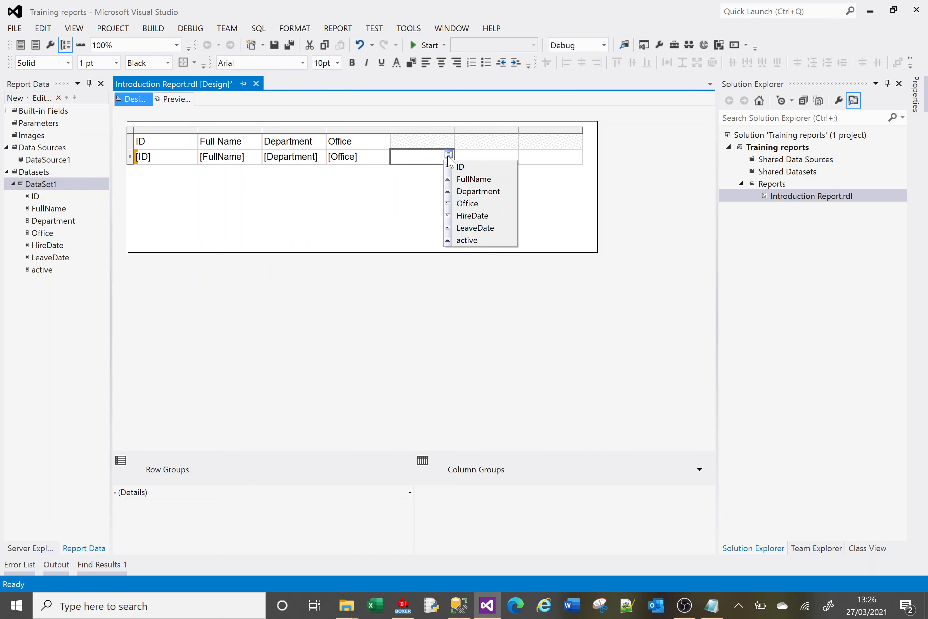
pyautogui.click(463, 216)
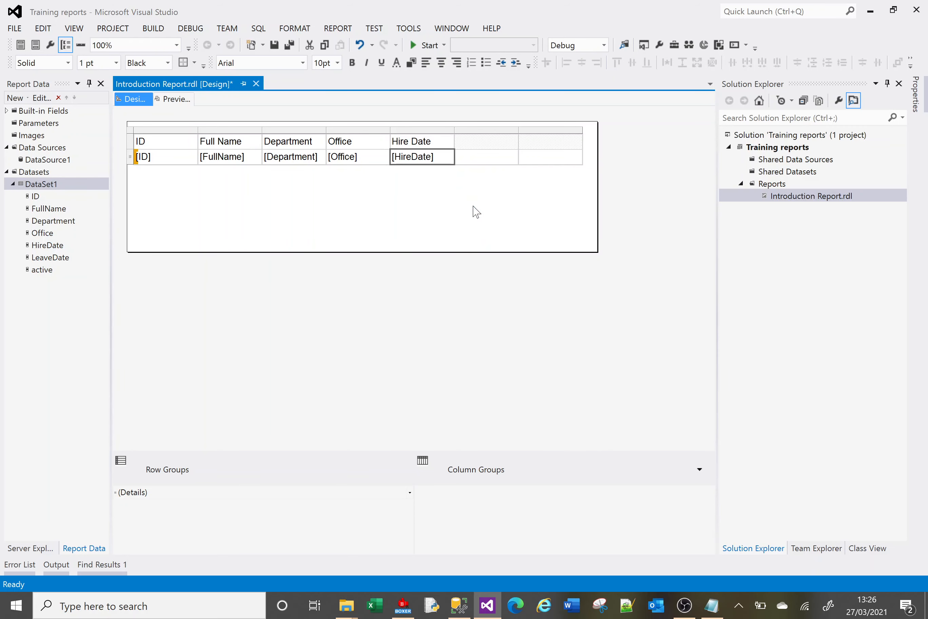
pyautogui.click(512, 154)
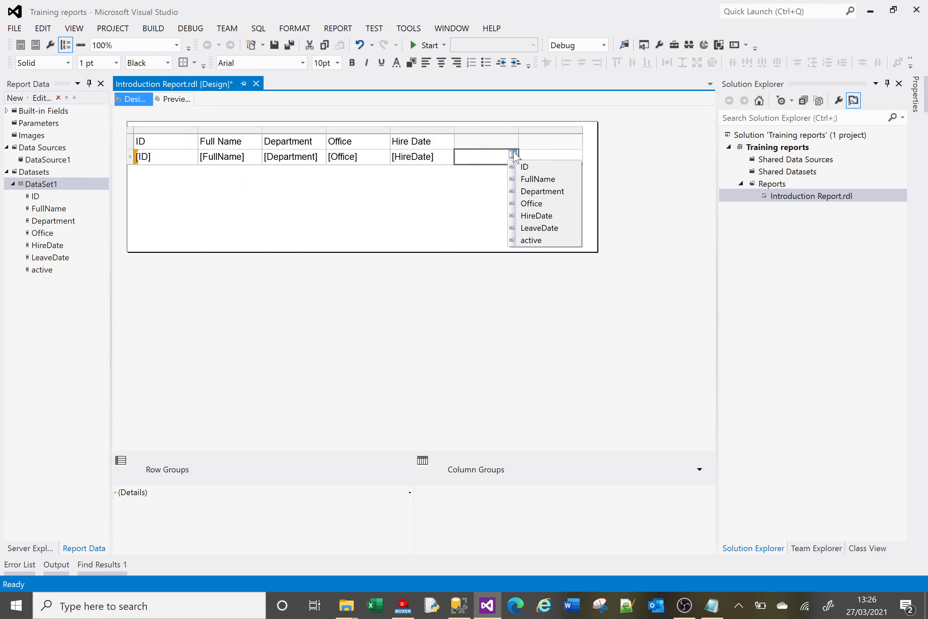
pyautogui.click(540, 228)
pyautogui.click(577, 156)
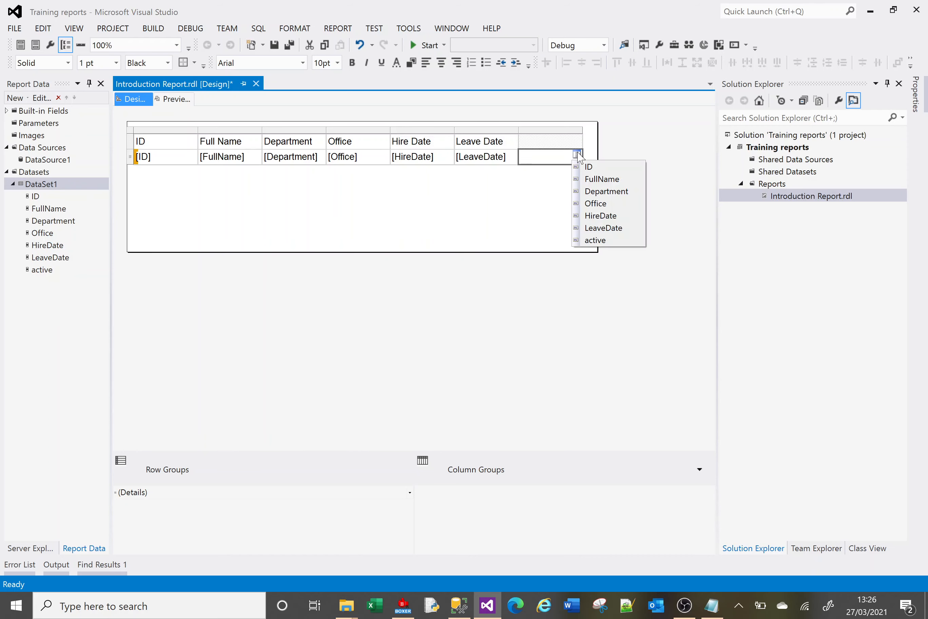
pyautogui.click(602, 240)
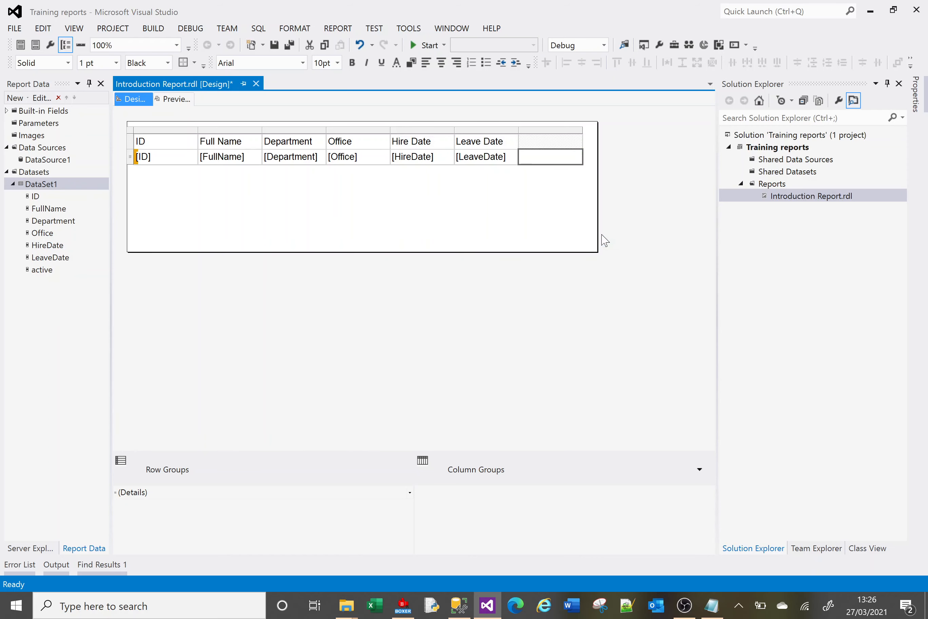
# Preview the report to check the employee rows in the table, and return to the report design.
pyautogui.click(356, 222)
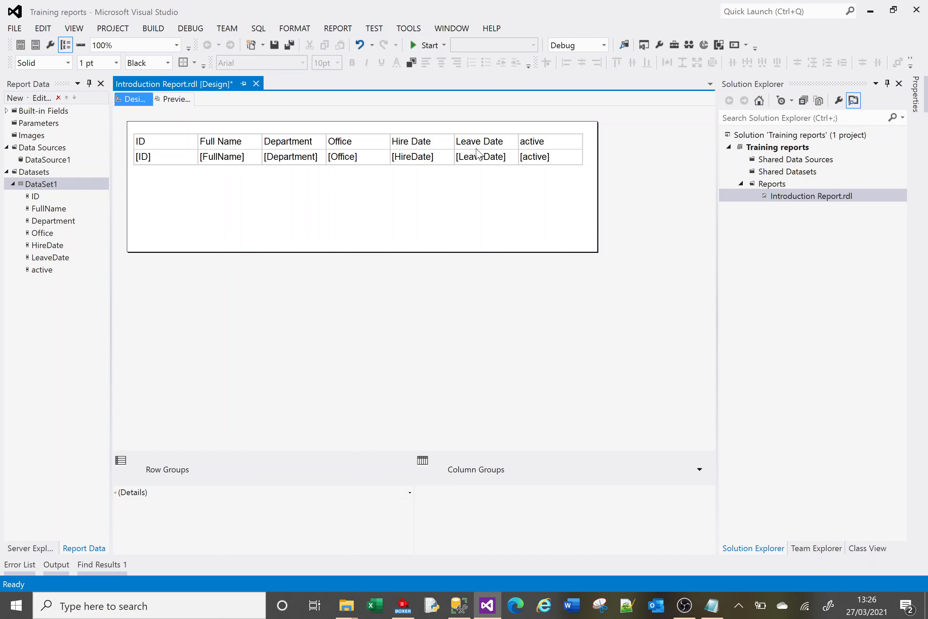
pyautogui.click(176, 100)
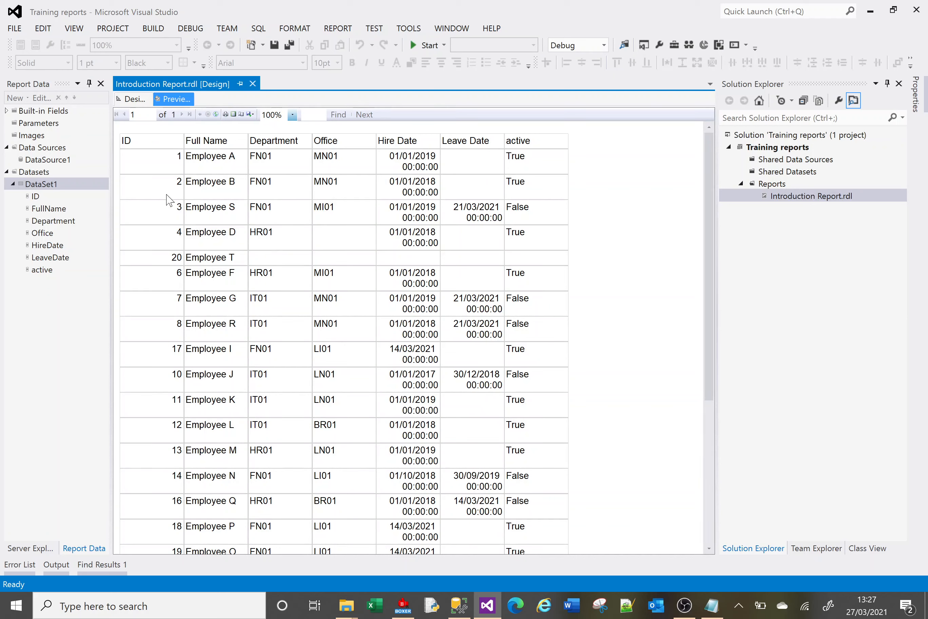
pyautogui.click(134, 99)
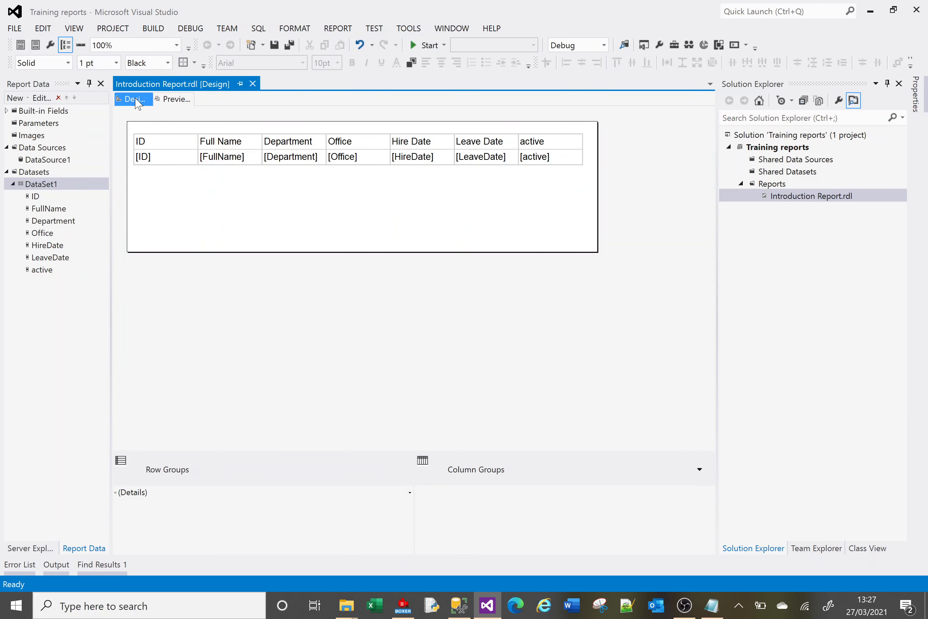